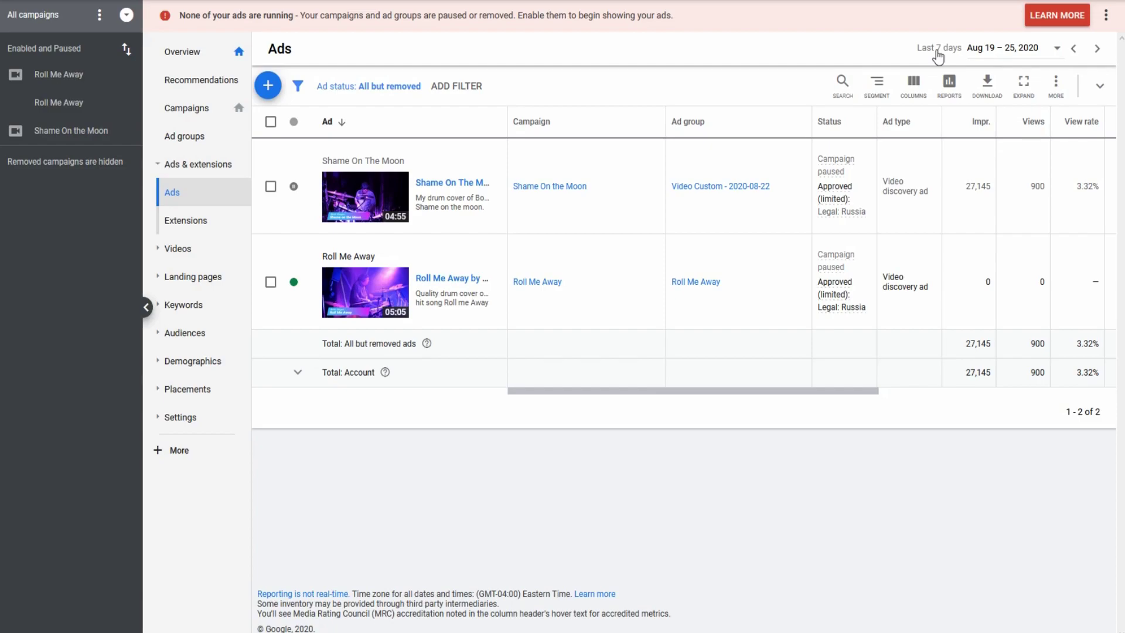
left_click(937, 52)
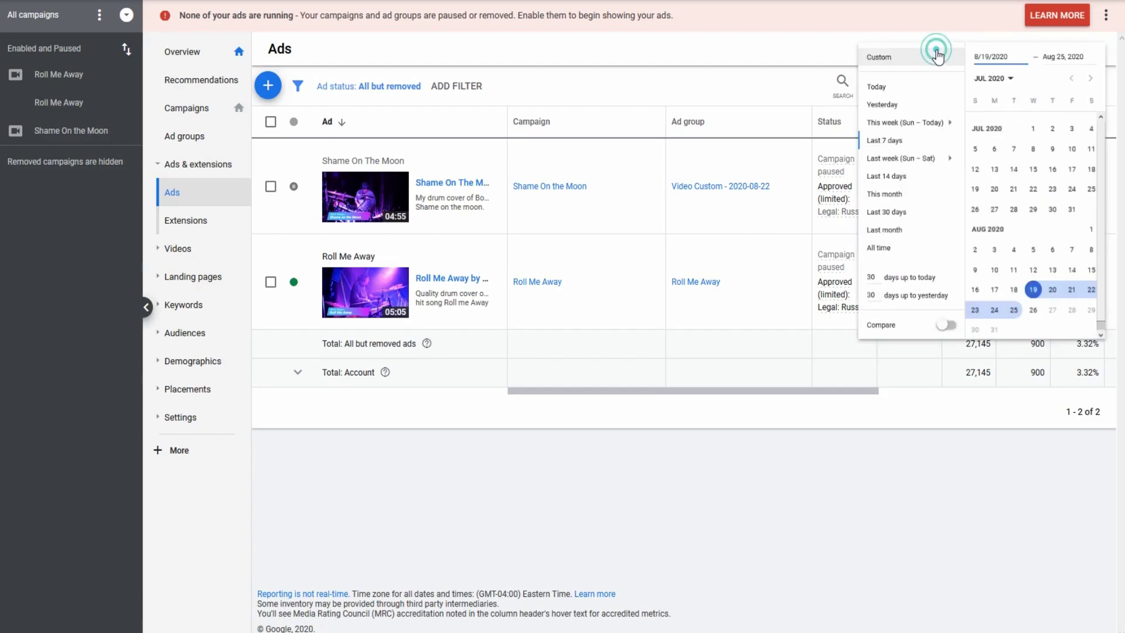
left_click(782, 52)
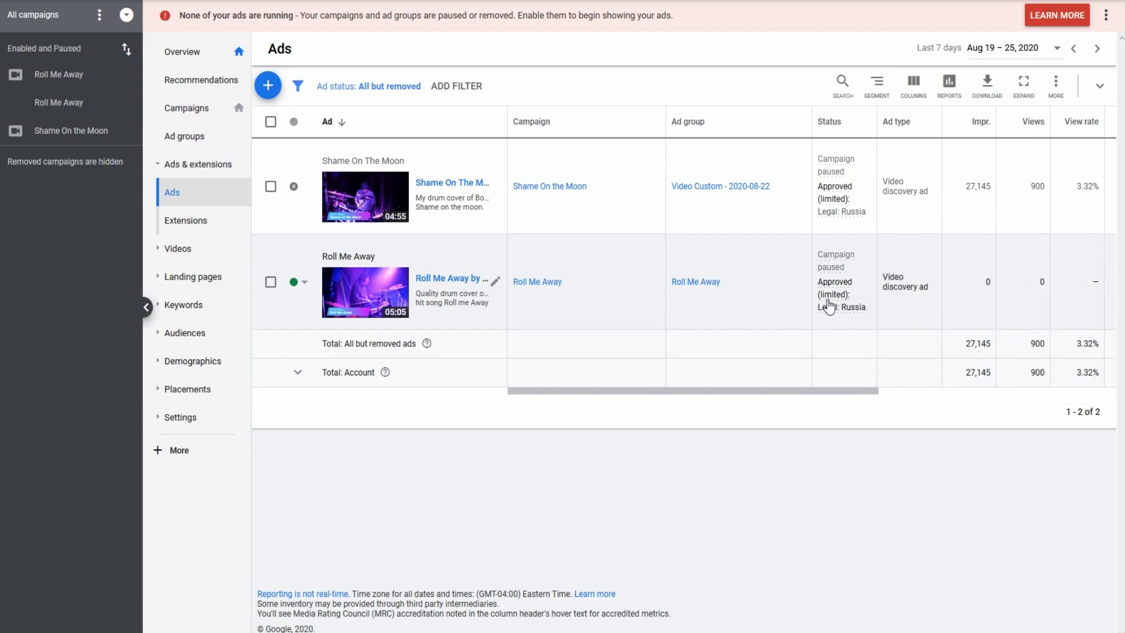
mouse_move(823, 280)
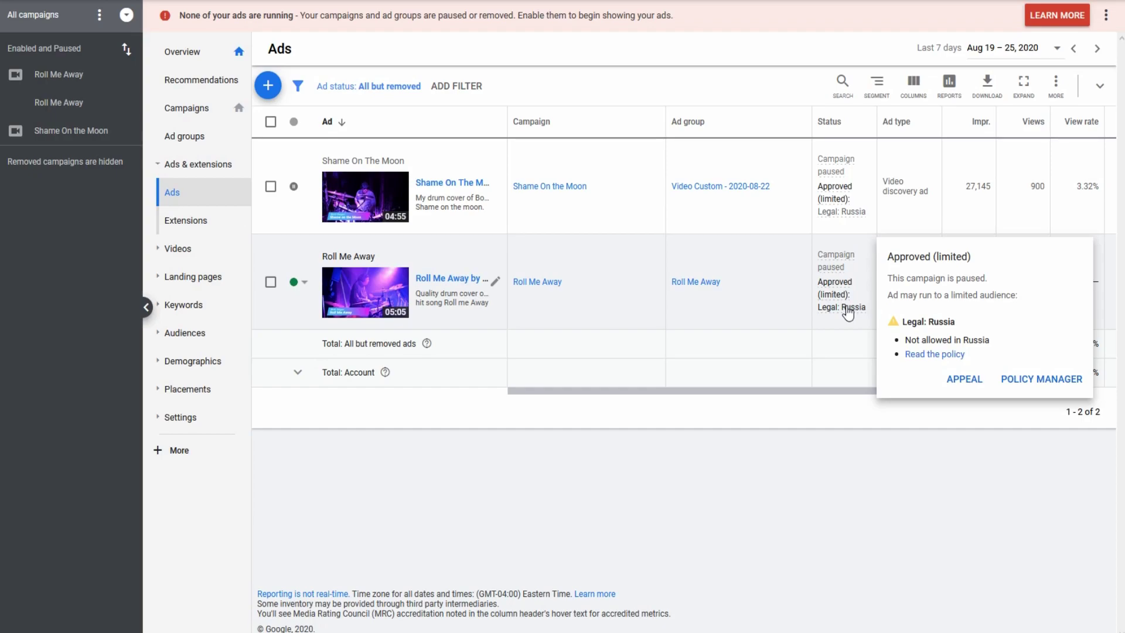
mouse_move(836, 216)
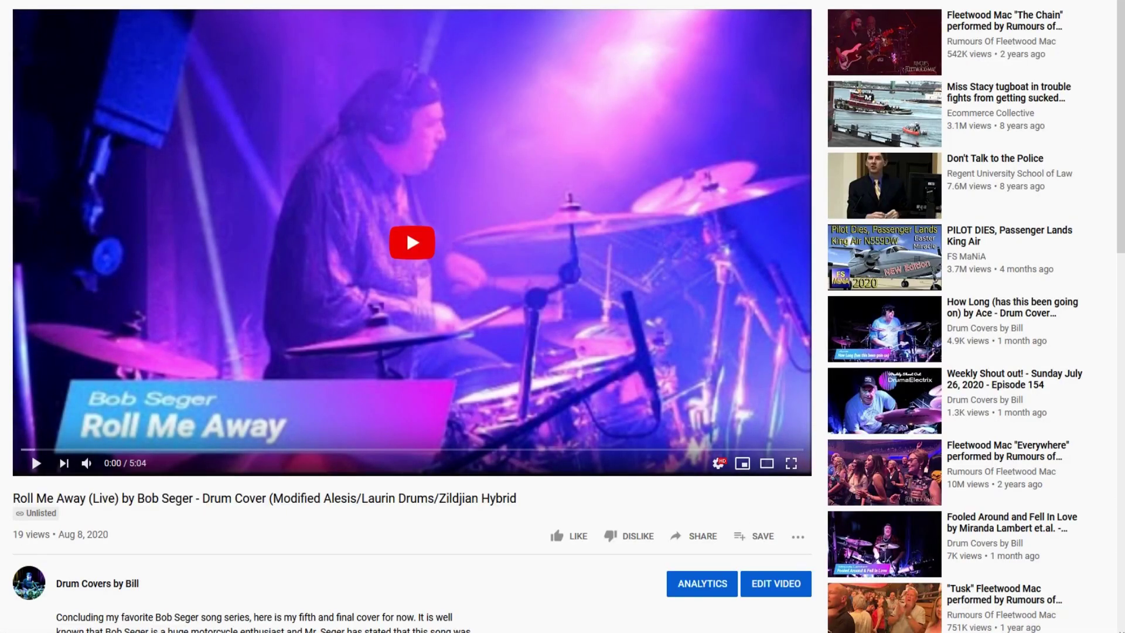
key("alt+Left")
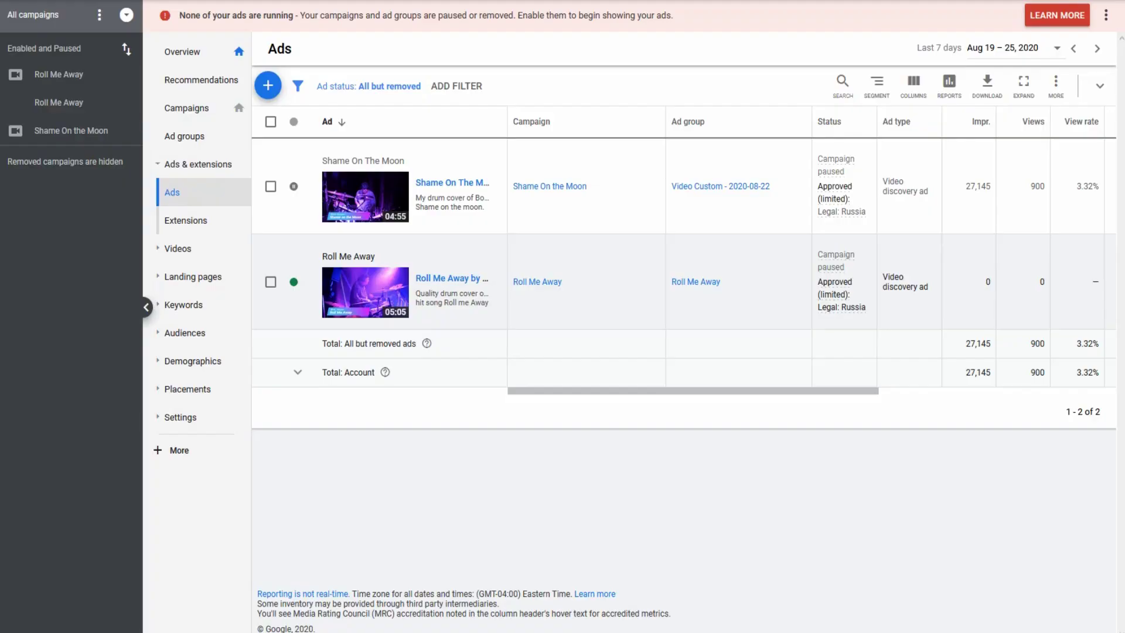
left_click(544, 284)
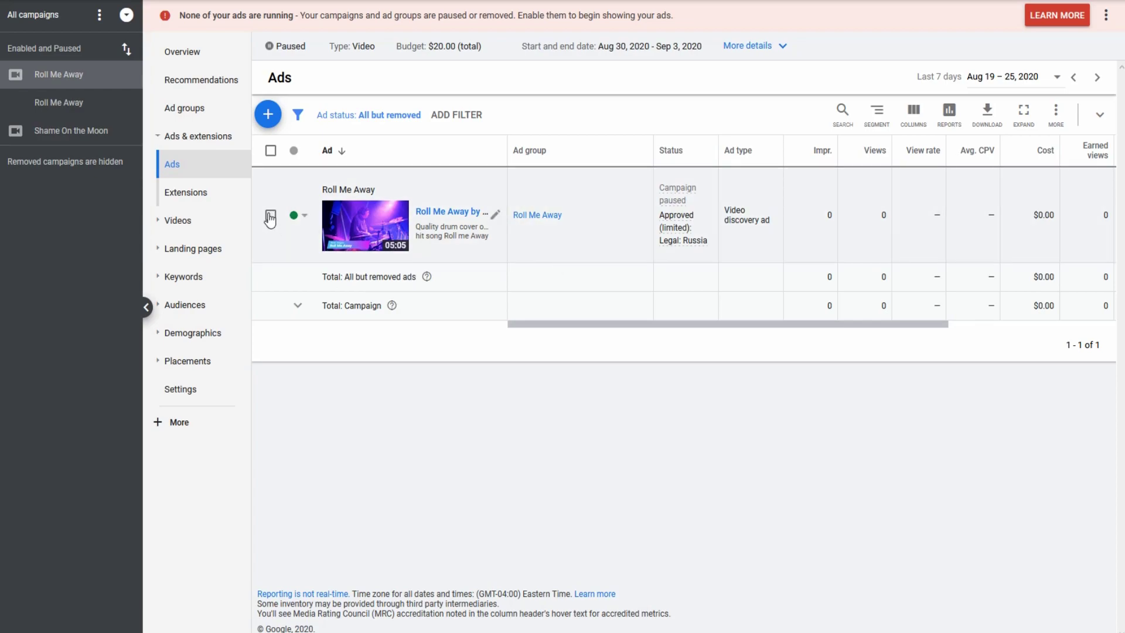
View the Roll Me Away ad group's single paused video discovery ad, then return to all campaigns.
left_click(531, 218)
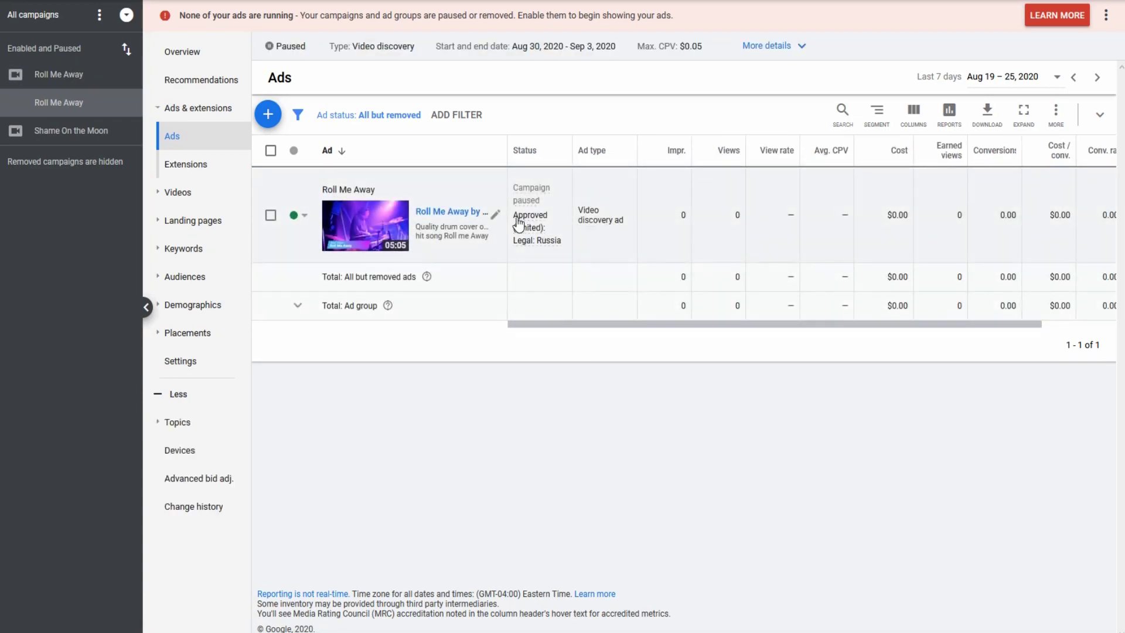
mouse_move(507, 237)
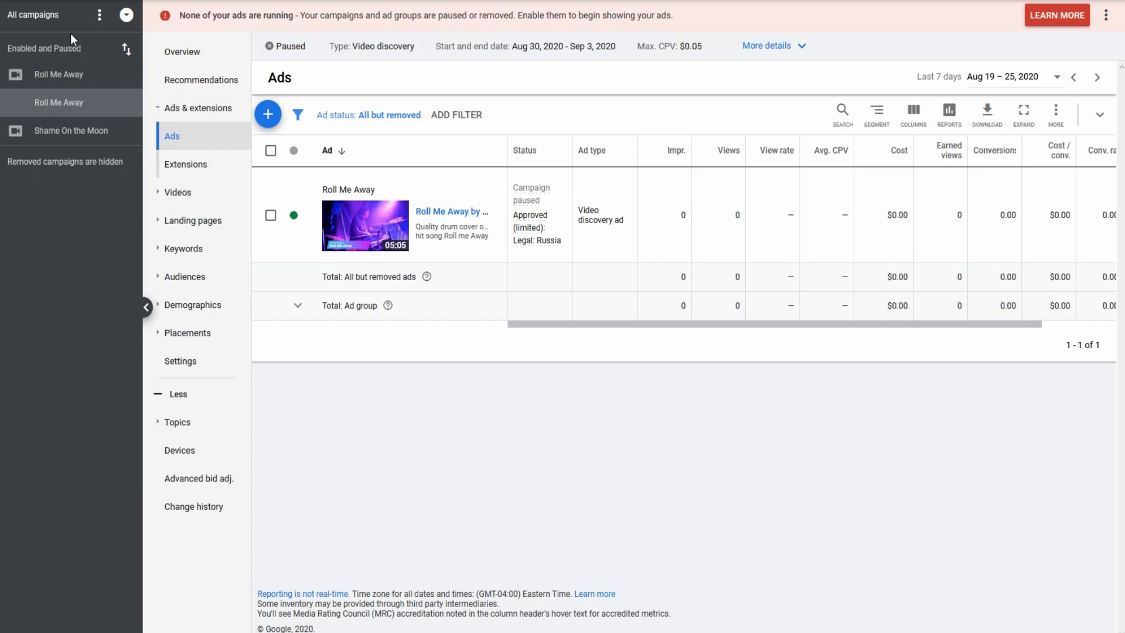
left_click(36, 15)
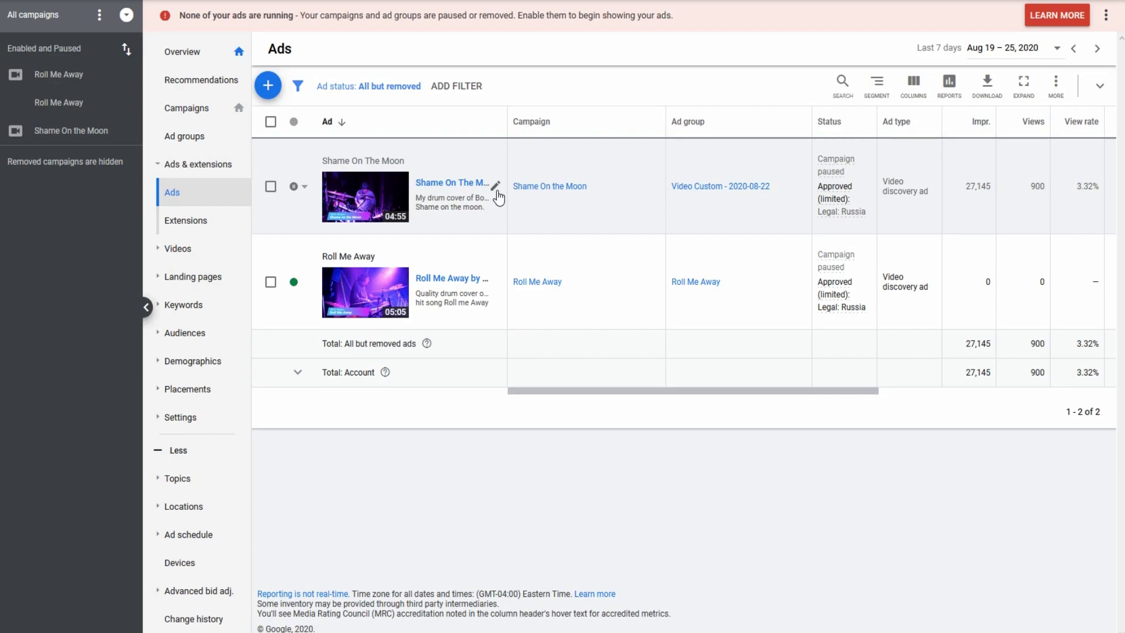
Open the Shame On the Moon campaign, listing its one paused ad with 27,145 impressions.
left_click(1035, 186)
Highlight the 900 views and 3.32% view rate figures, then open the Shame On the Moon campaign.
left_click_drag(1031, 189, 1041, 190)
left_click(1081, 188)
left_click_drag(1075, 187, 1107, 194)
left_click(1085, 190)
double_click(1085, 189)
left_click(563, 188)
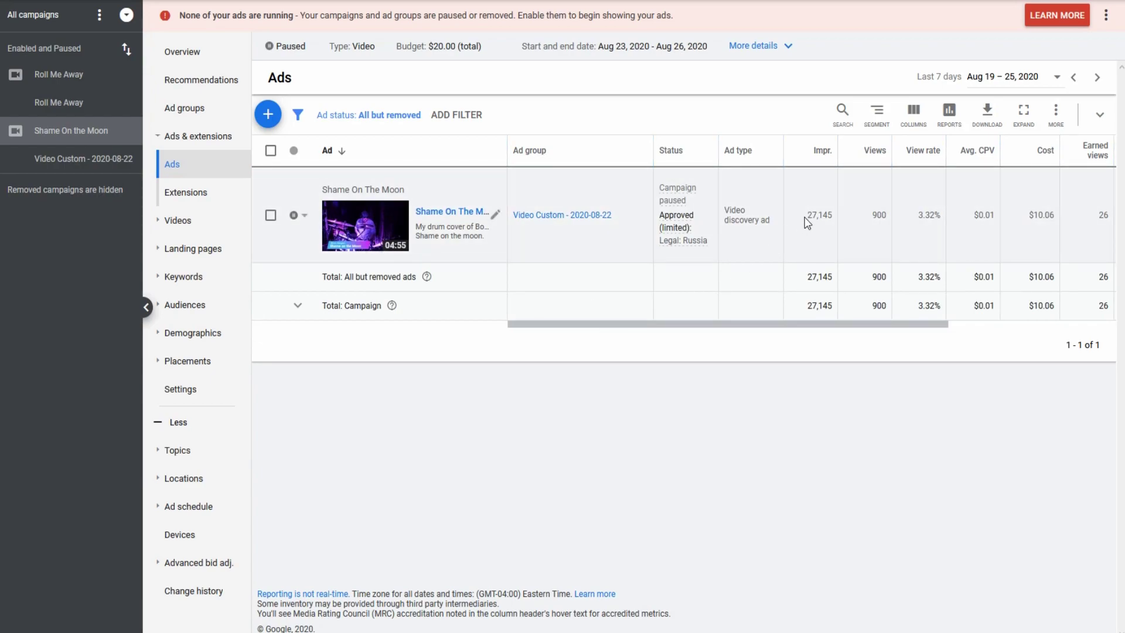
left_click(806, 220)
Check the Shame On the Moon ad's 900 views figure, then return to the all-campaigns Ads list.
left_click(922, 222)
mouse_move(982, 157)
left_click_drag(881, 215, 879, 214)
left_click_drag(886, 213, 877, 217)
double_click(877, 215)
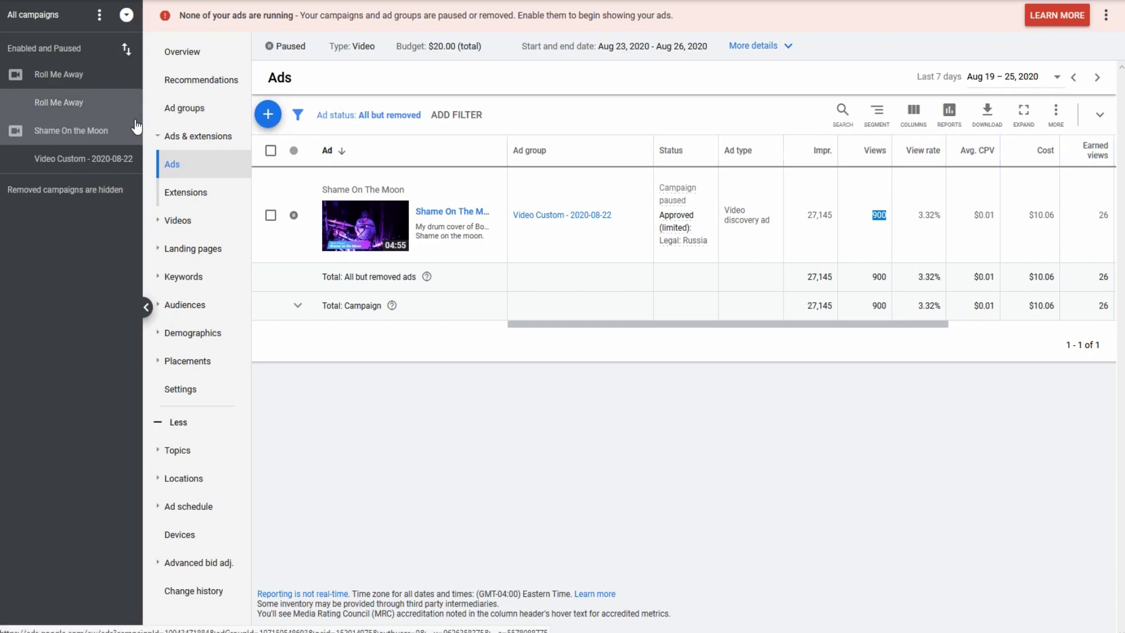
left_click(47, 17)
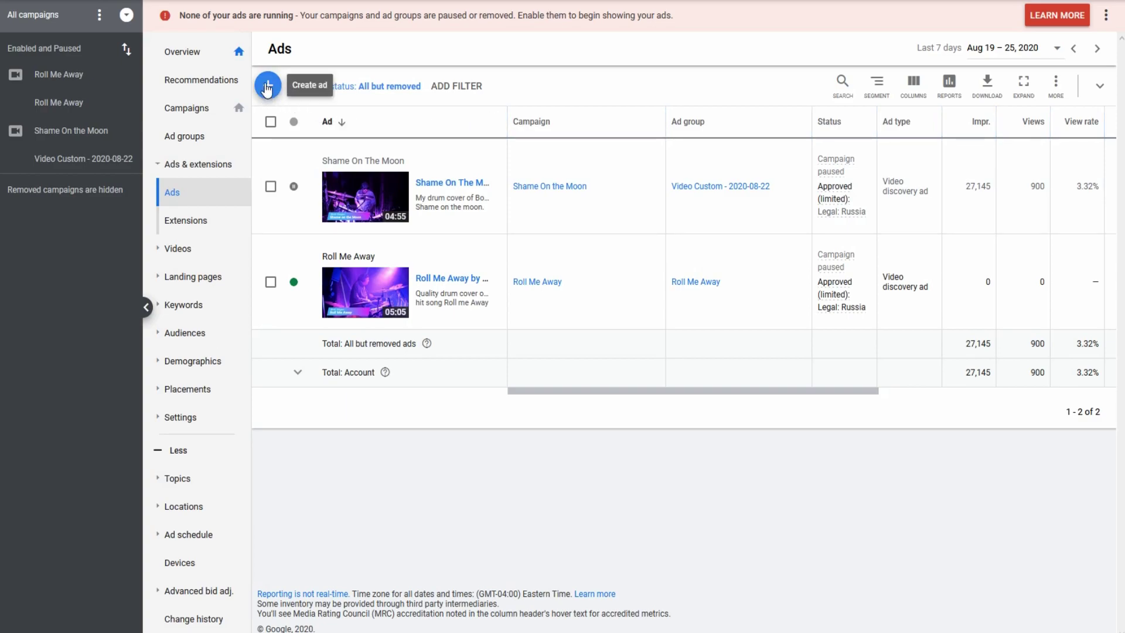
Start a new ad, paste the YouTube link into the ad group search, then cancel the picker.
left_click(267, 87)
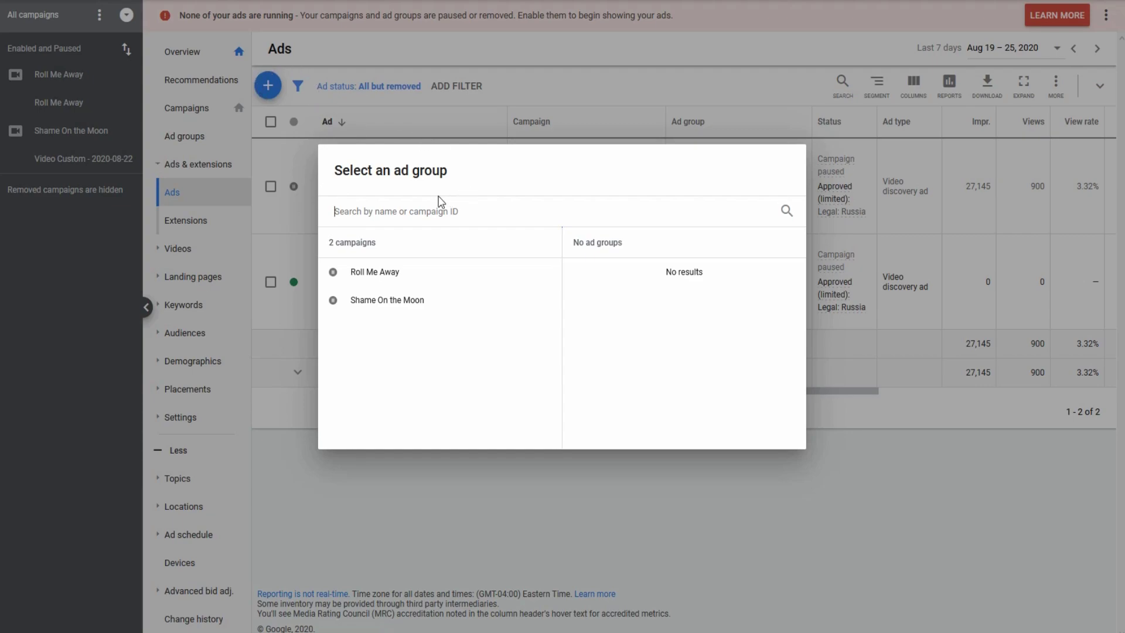
left_click(430, 208)
type("https://youtu.be/urRFp4FCi5M")
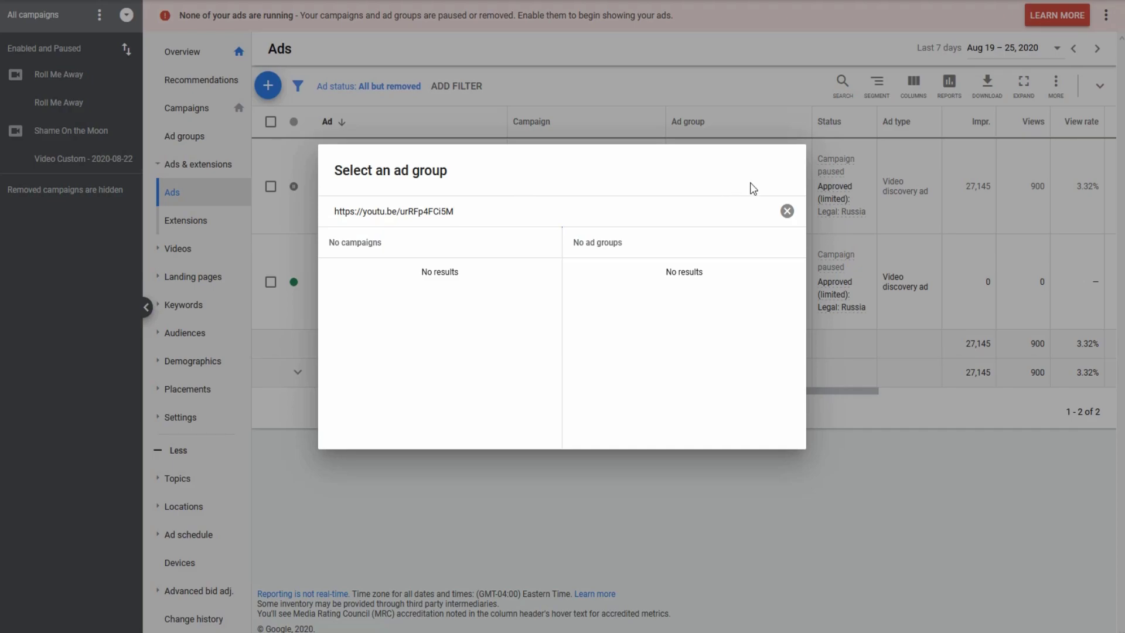
left_click(729, 120)
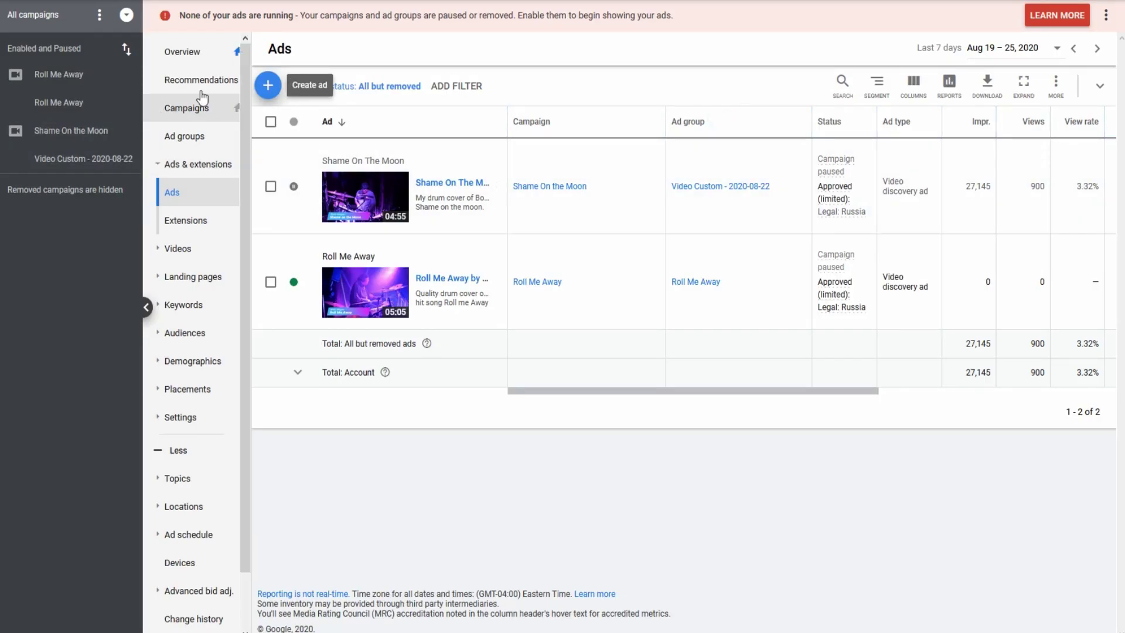
Begin a new campaign without a goal's guidance and choose the Video campaign type.
left_click(180, 52)
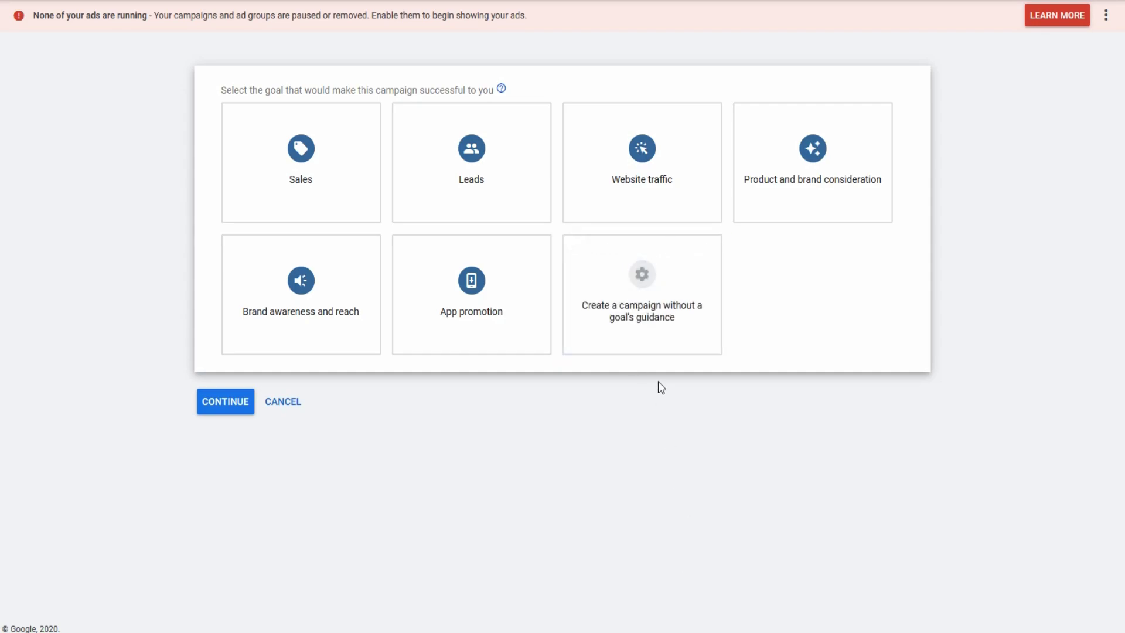
left_click(651, 286)
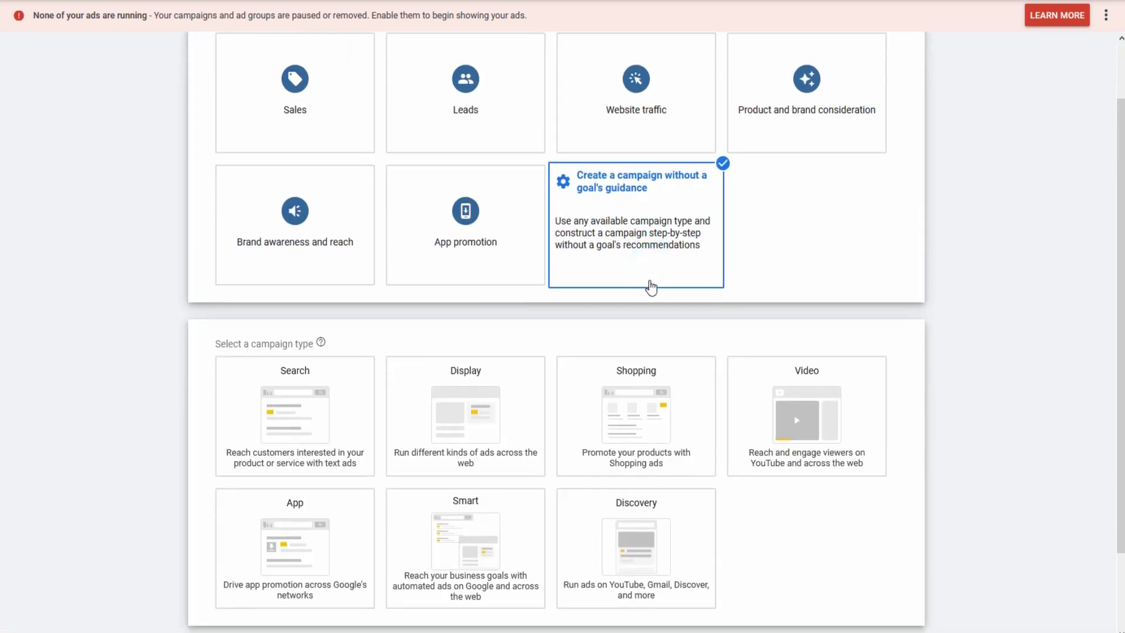
scroll(570, 88, "down", 2)
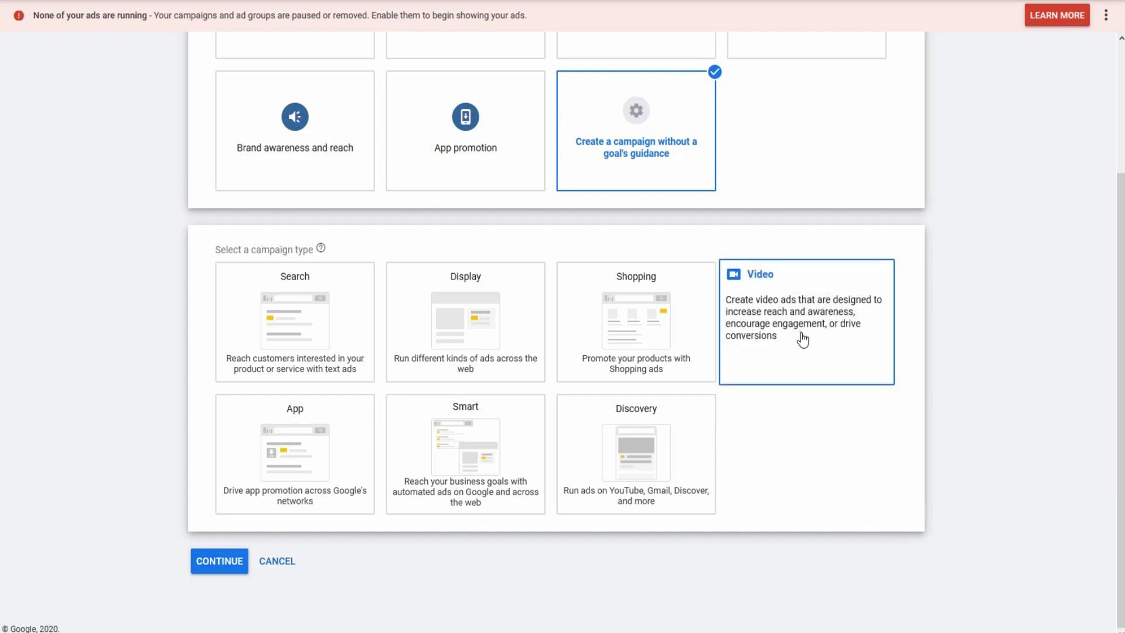
left_click(802, 340)
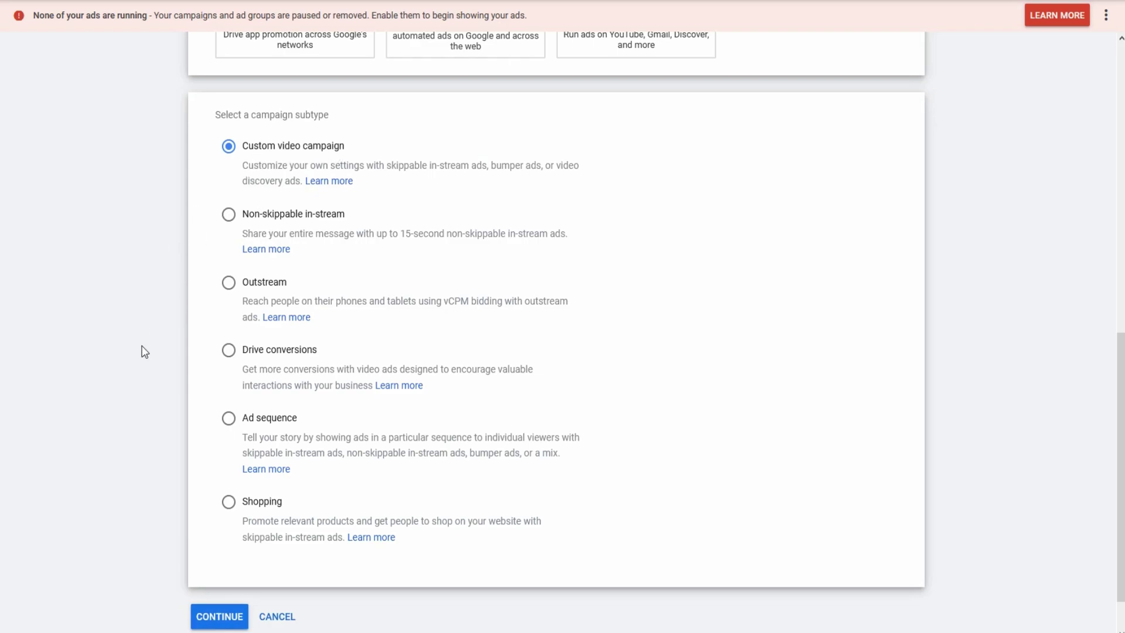
Confirm Custom video campaign as the subtype to reach the campaign settings form.
left_click(226, 619)
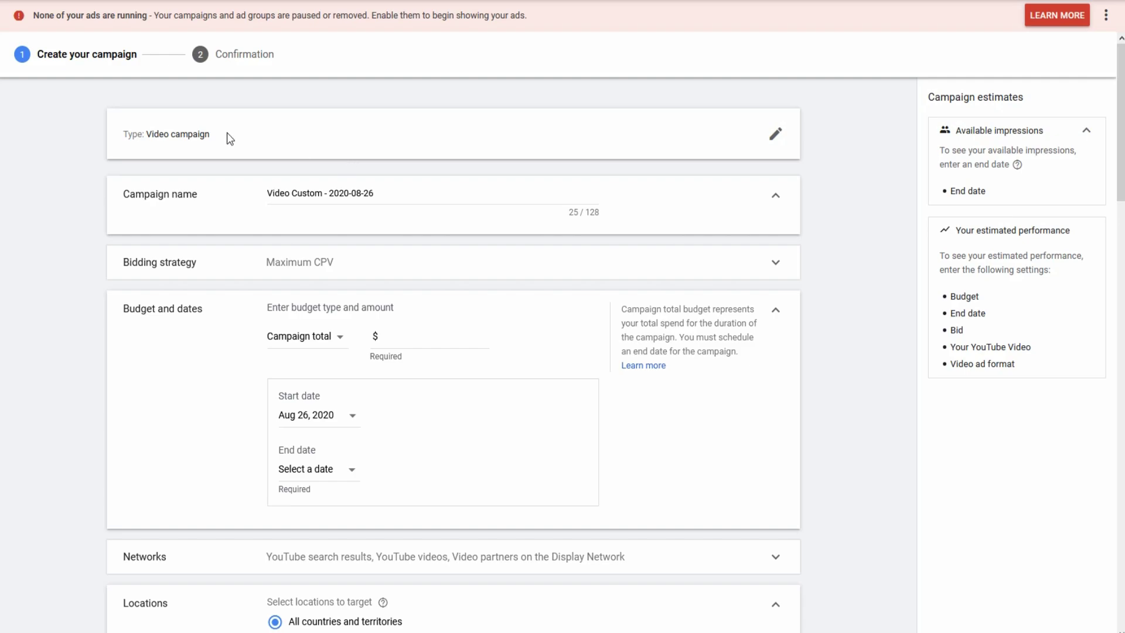
Replace the default 'Video Custom - 2020-08-26' campaign name with 'Bryan Adams'.
left_click(382, 192)
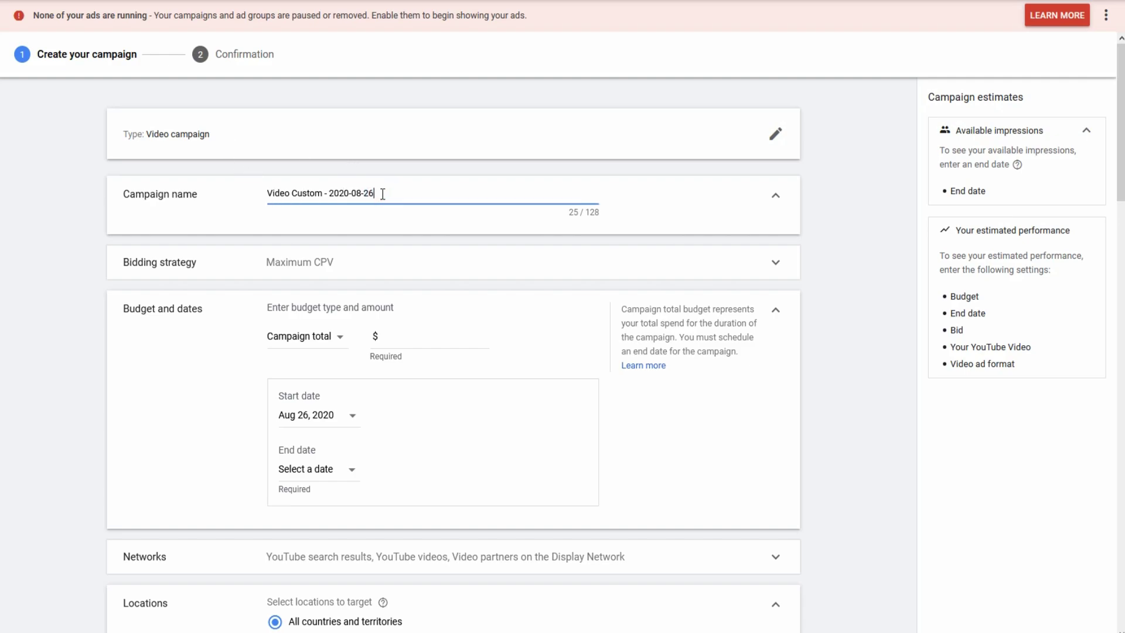
left_click_drag(382, 192, 211, 189)
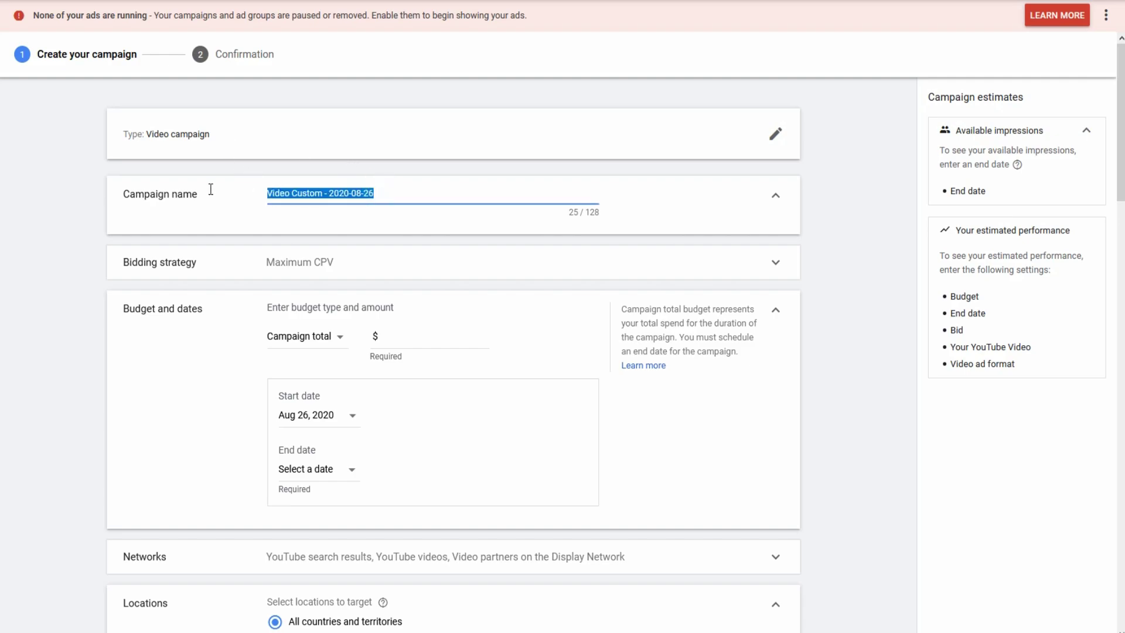
type("Bry")
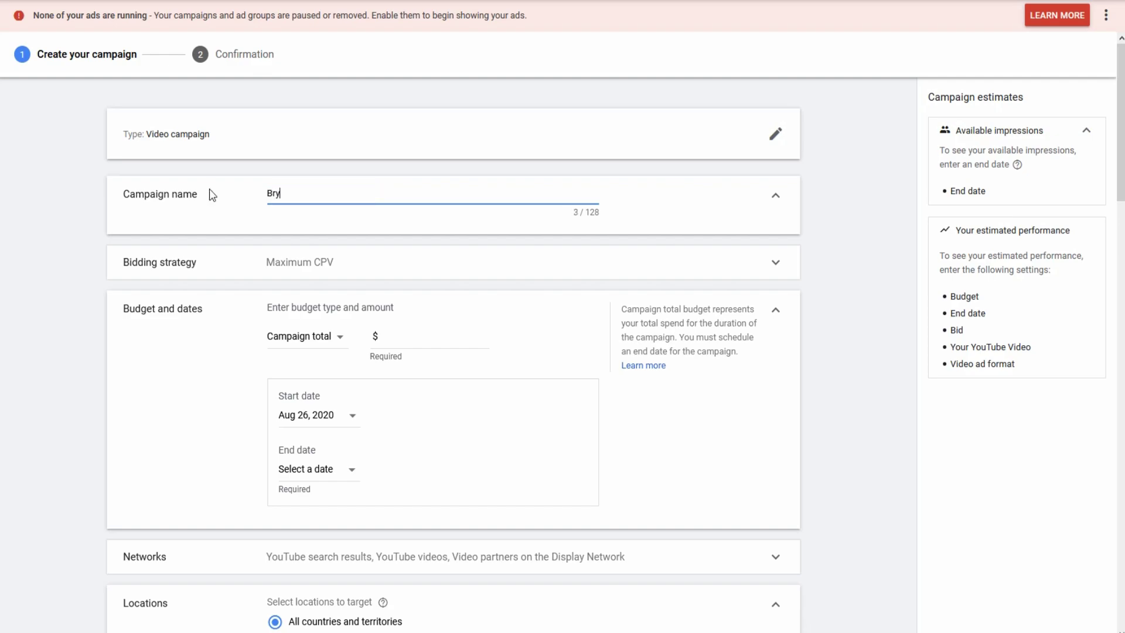
type("an Adams")
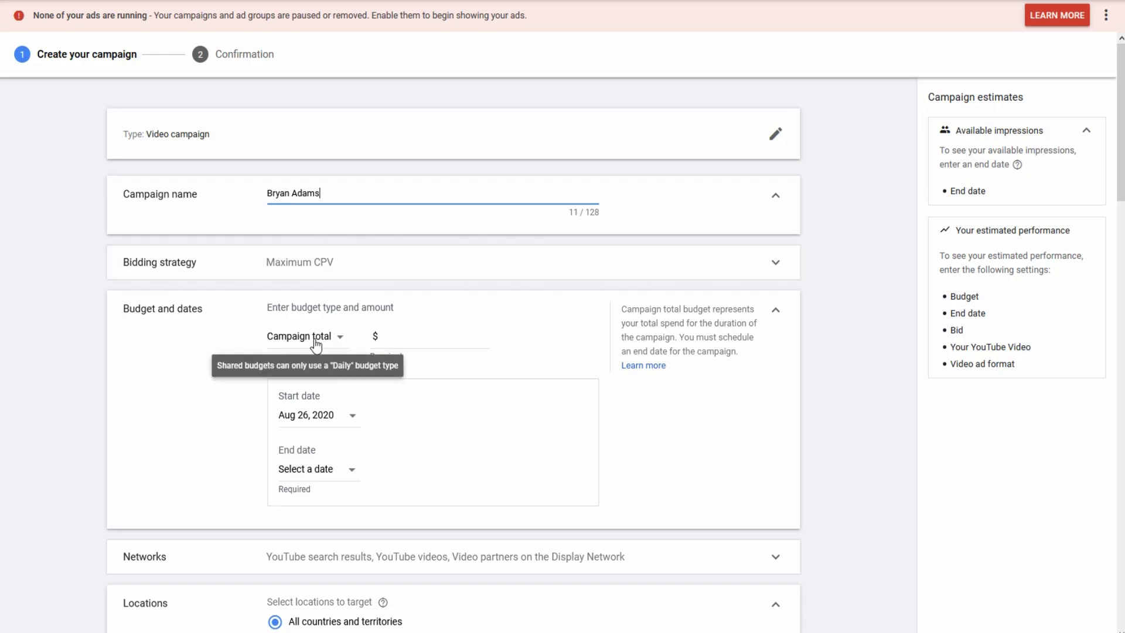
Enter a $20.00 total budget for the video campaign.
left_click(389, 336)
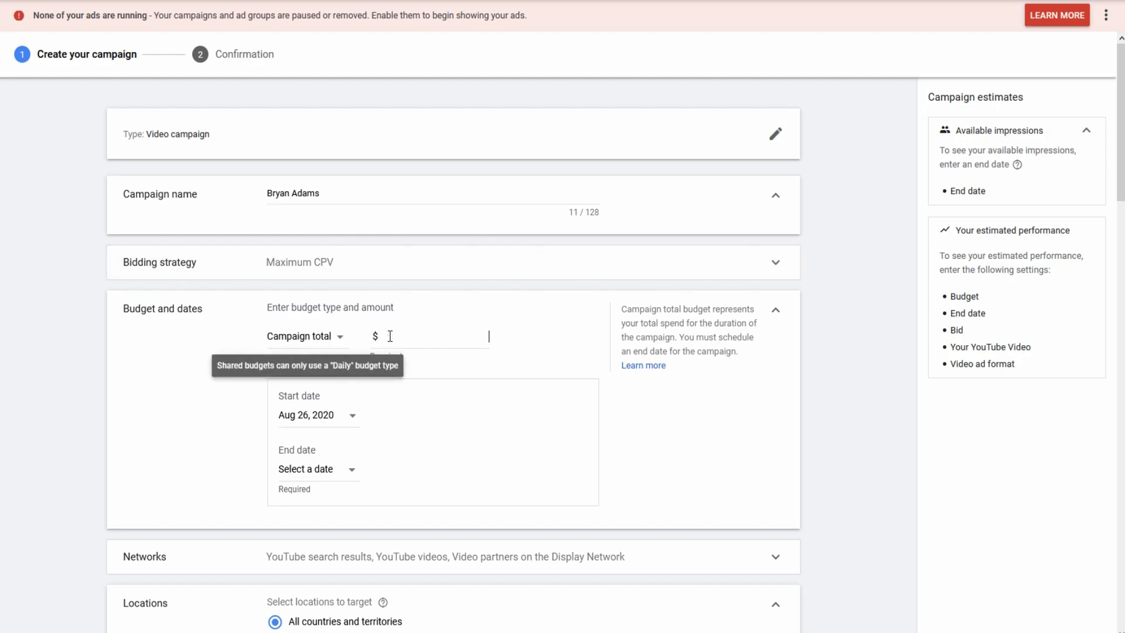
type("20.00")
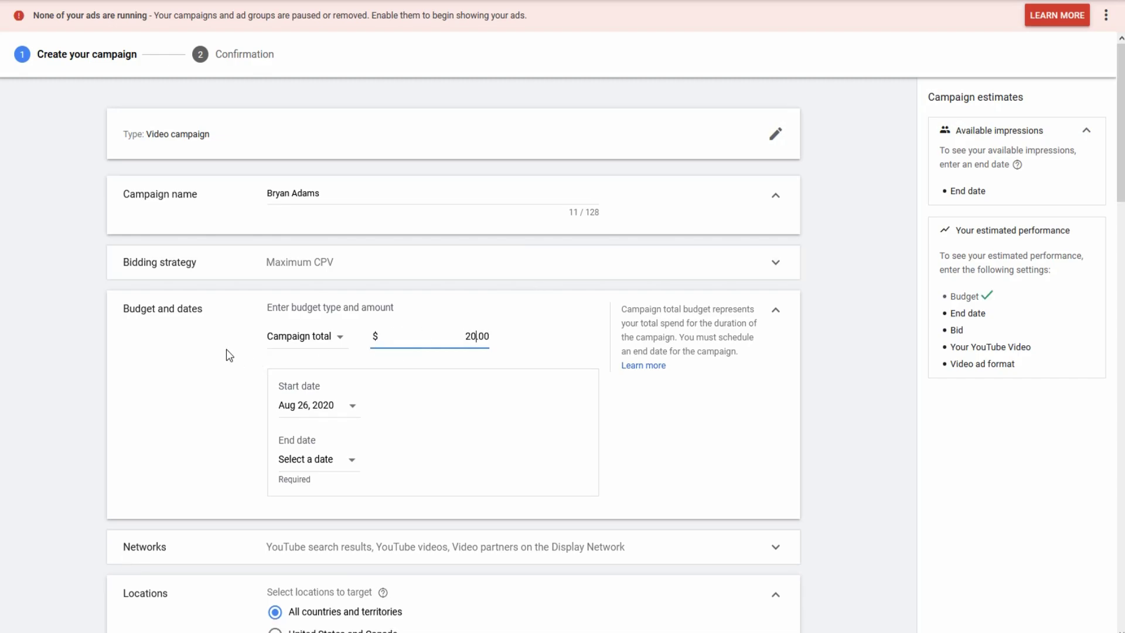
left_click(244, 348)
Set the campaign to run from Aug 30, 2020 to Sep 3, 2020.
key("super+alt+d")
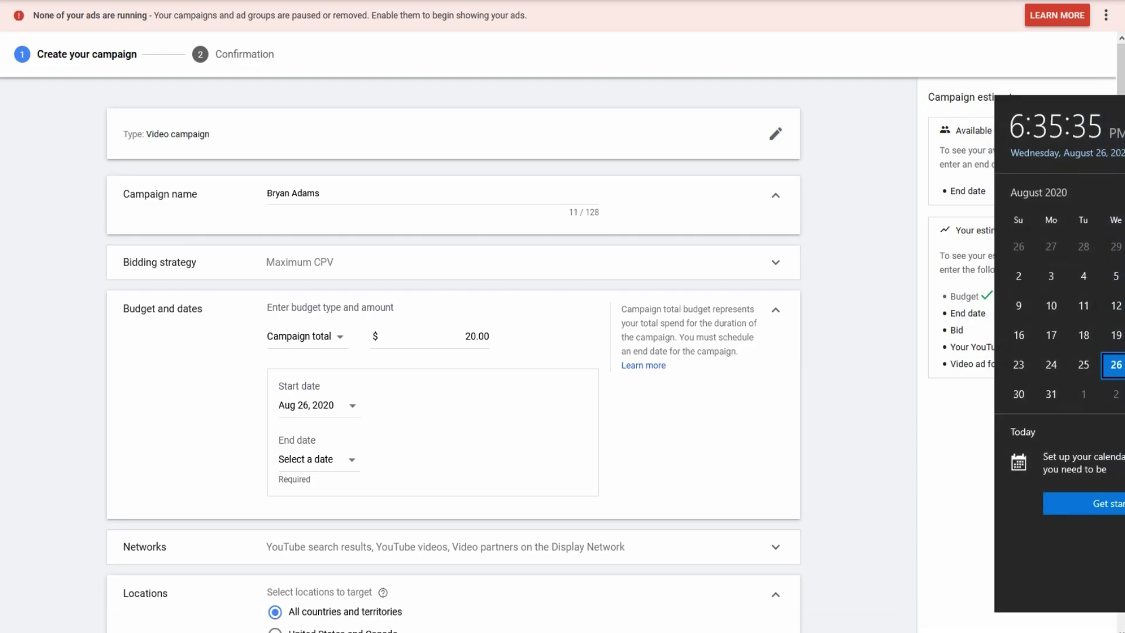
left_click(304, 407)
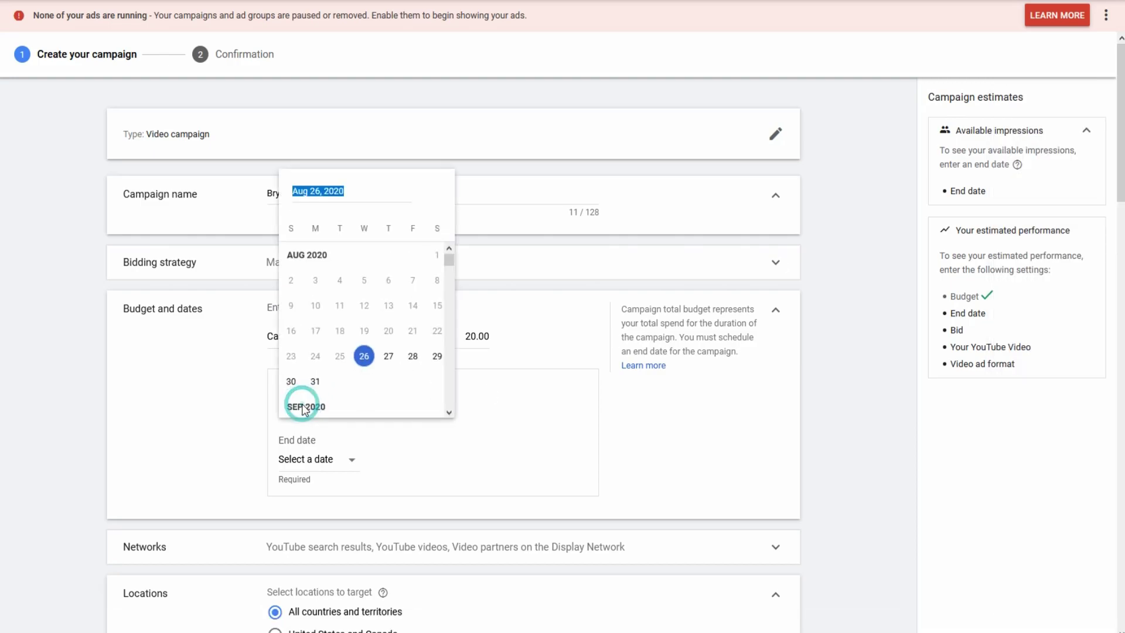
left_click(291, 382)
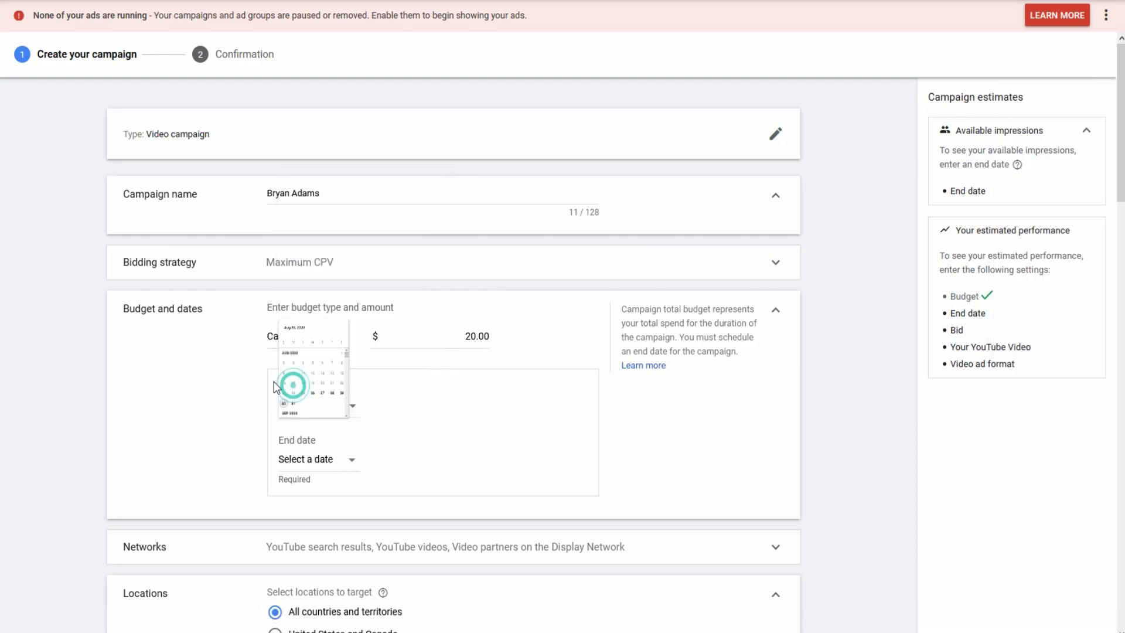
left_click(350, 463)
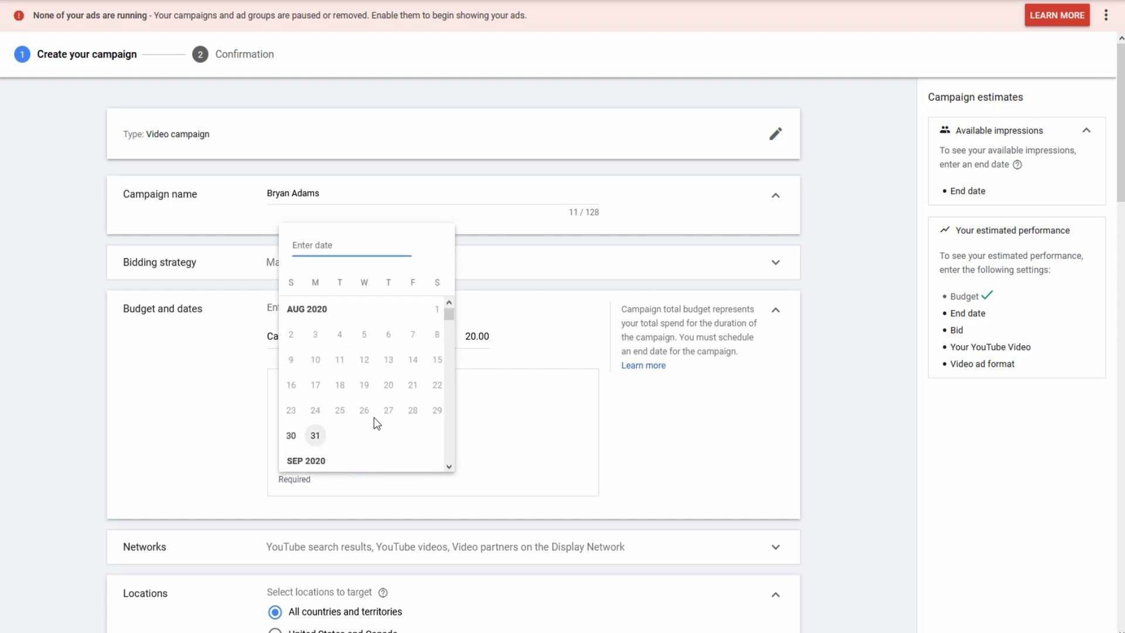
left_click(319, 462)
left_click(311, 461)
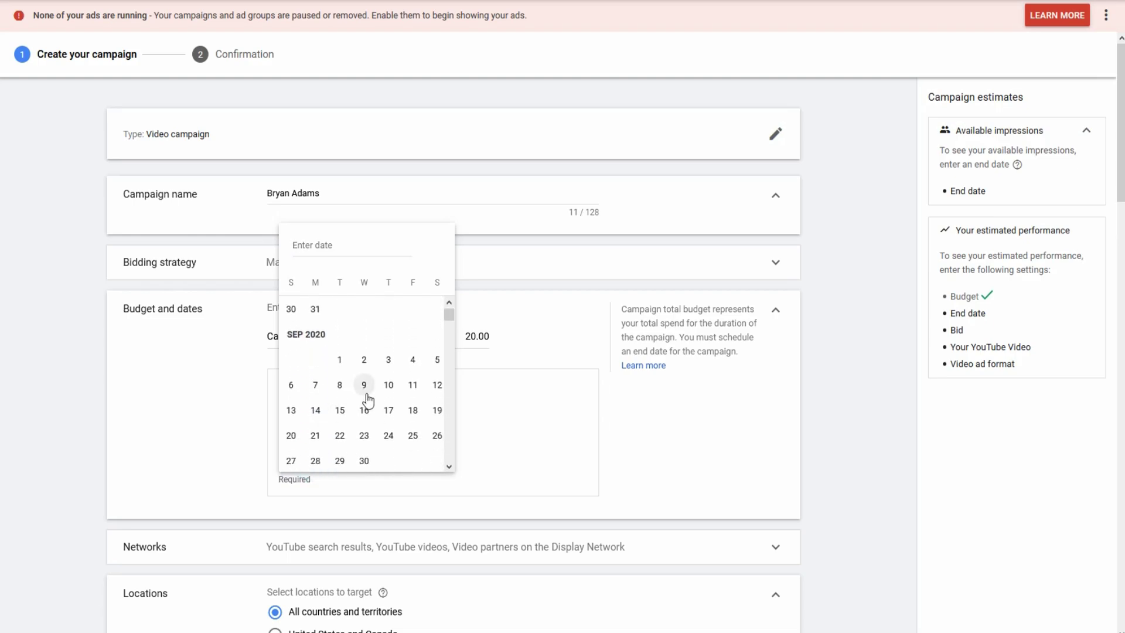
left_click(388, 360)
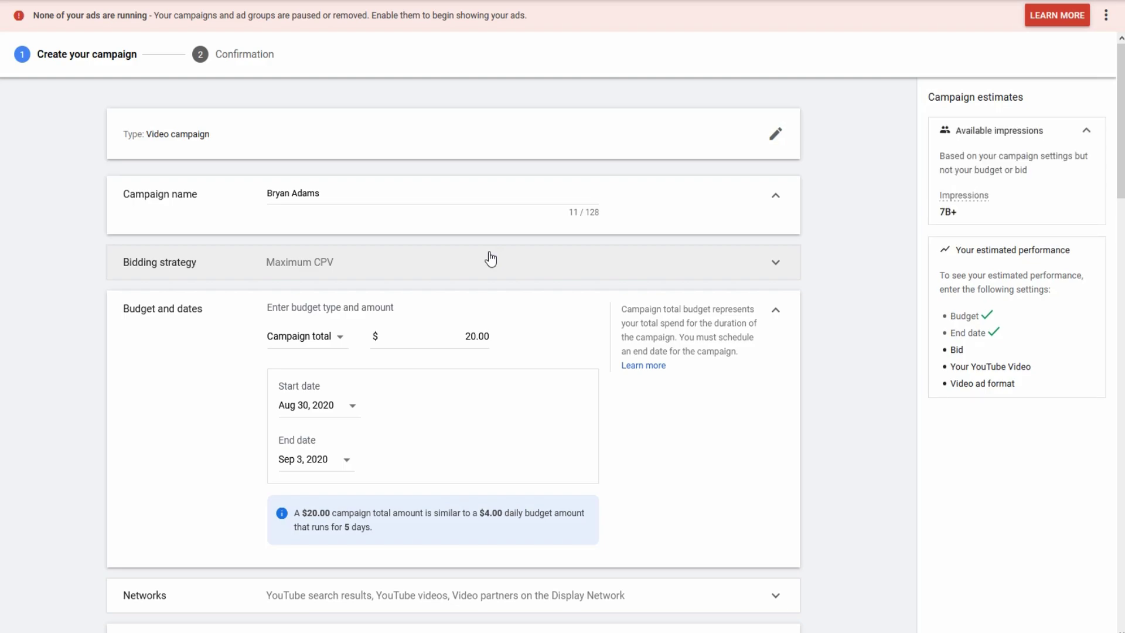
scroll(491, 259, "down", 3)
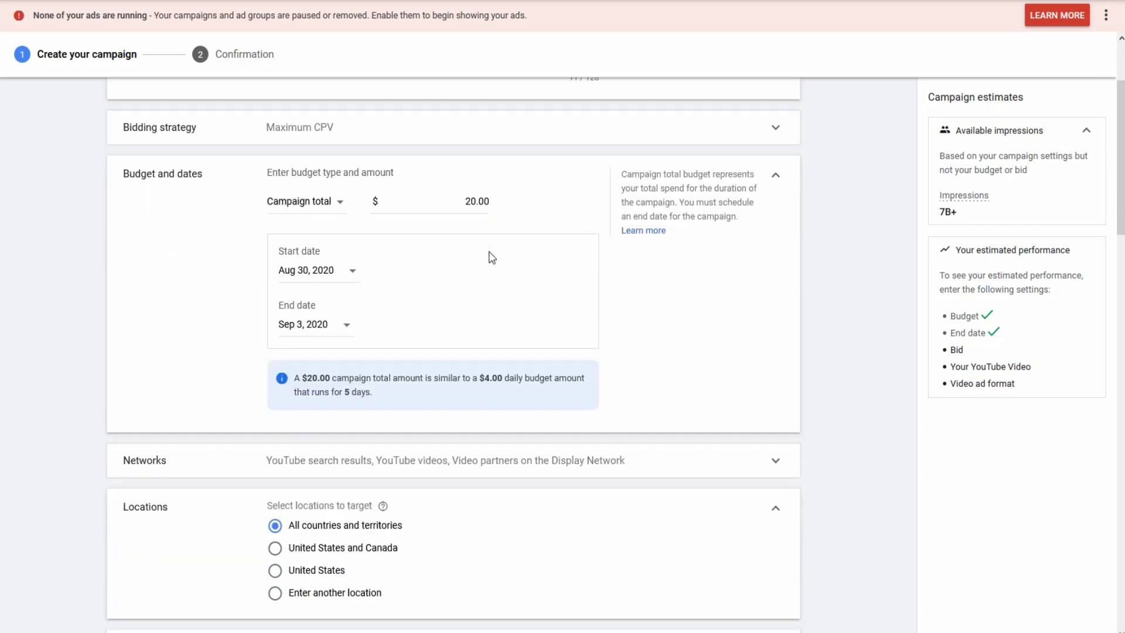
scroll(490, 259, "down", 3)
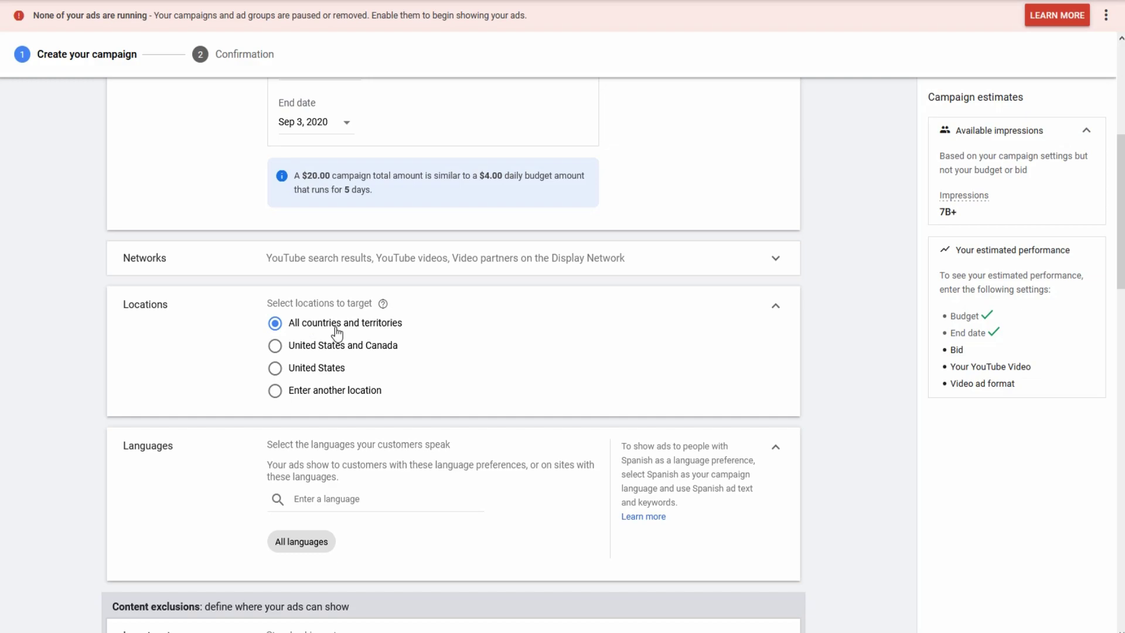
scroll(538, 302, "down", 1)
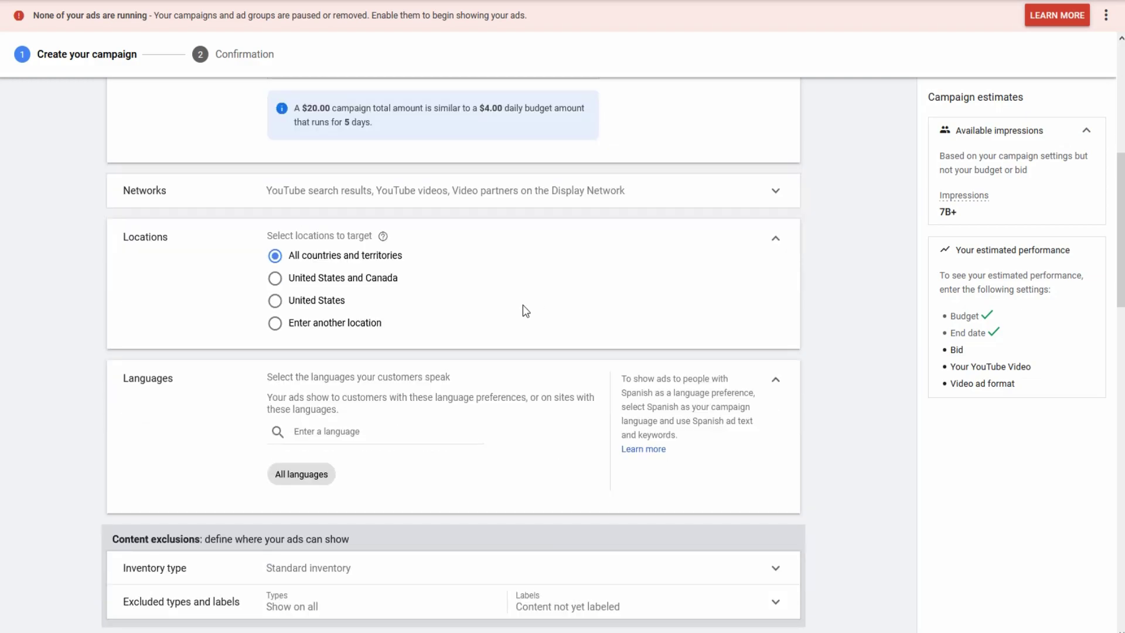
left_click(301, 431)
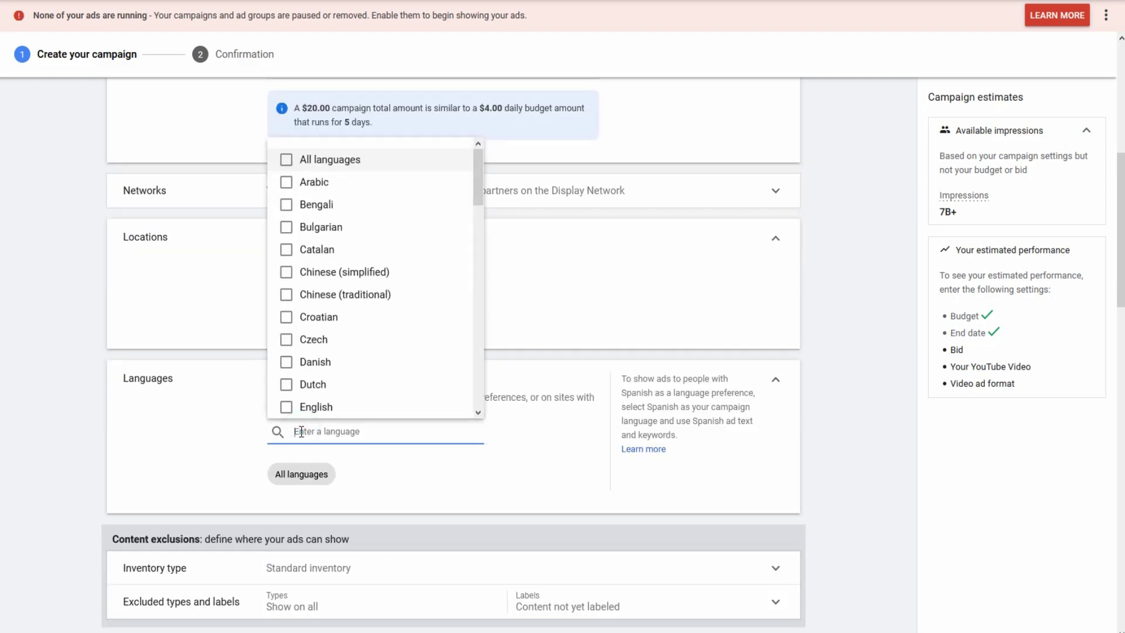
left_click(286, 159)
scroll(640, 135, "down", 1)
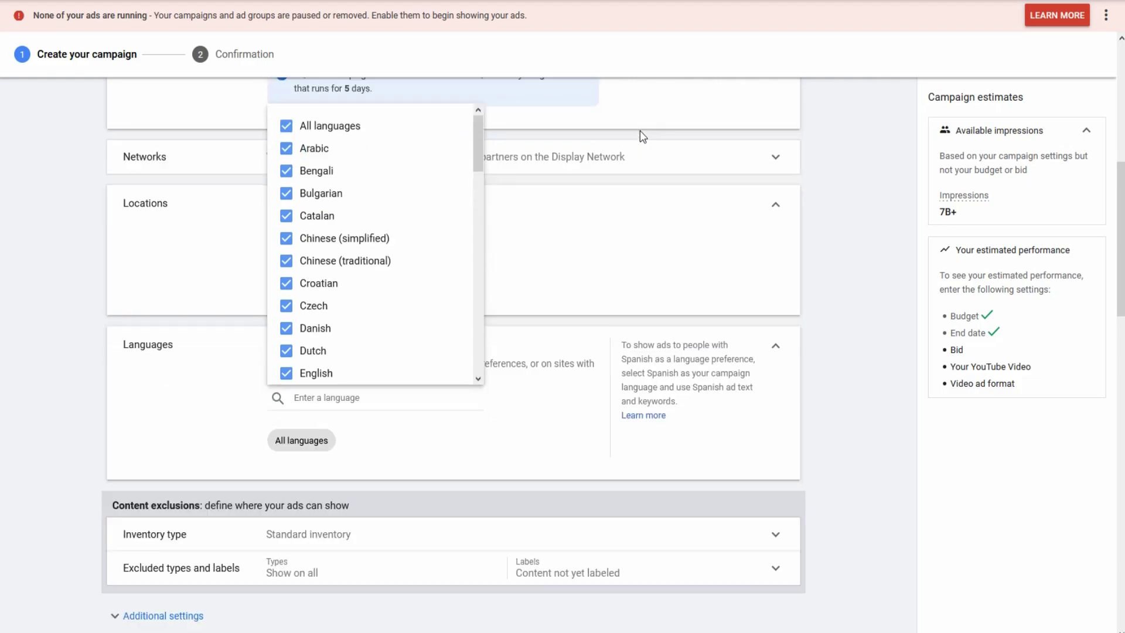
left_click(375, 441)
scroll(390, 383, "down", 2)
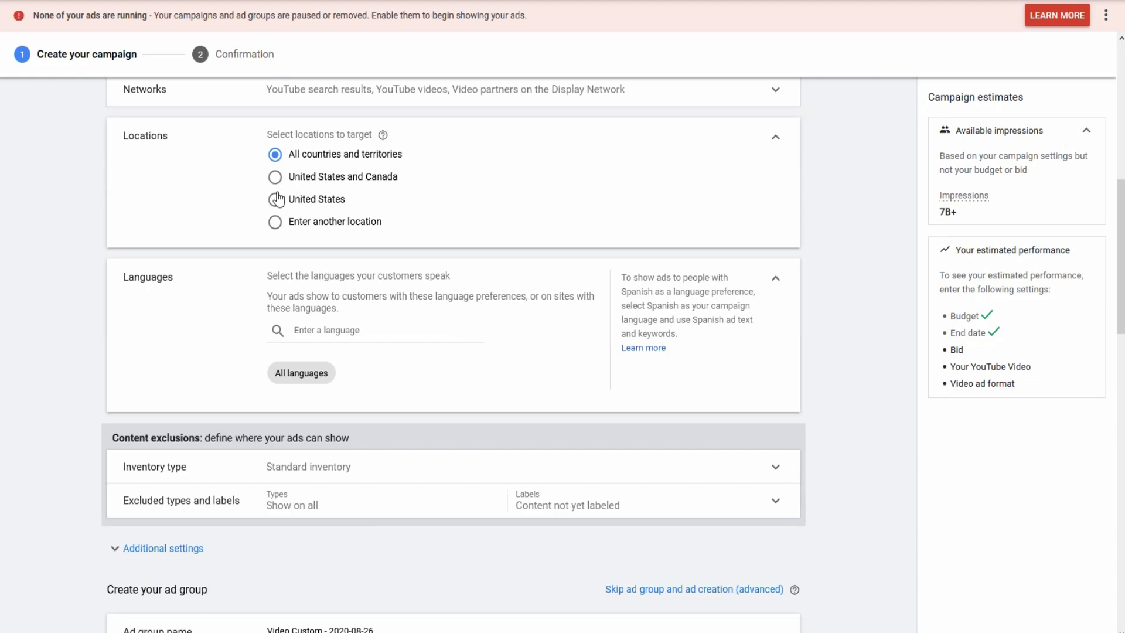
left_click(275, 225)
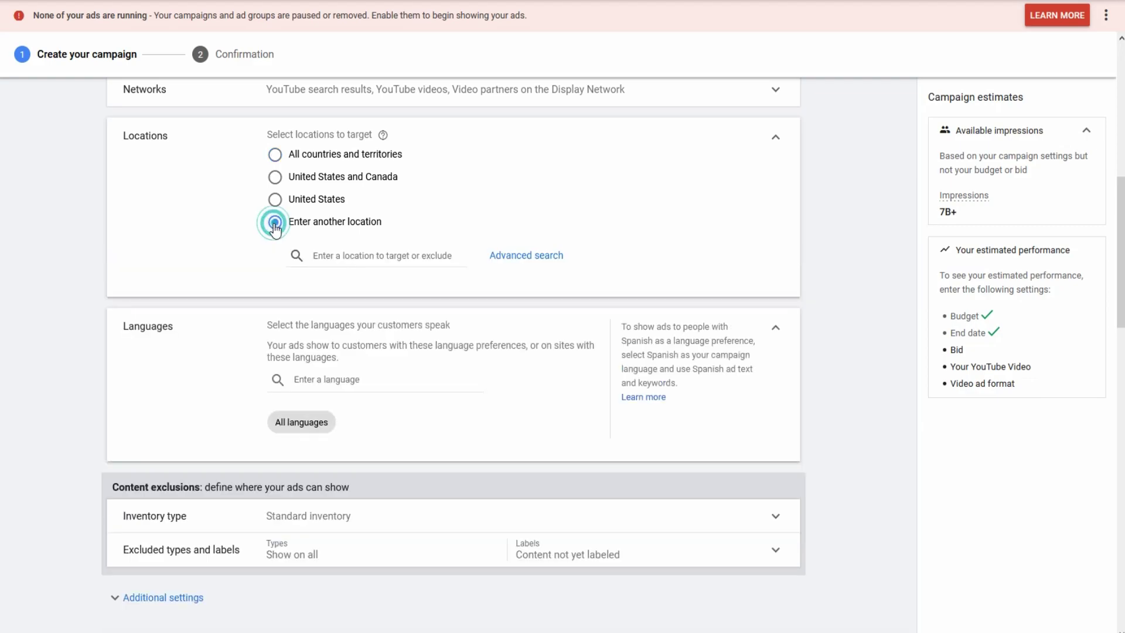
left_click(275, 154)
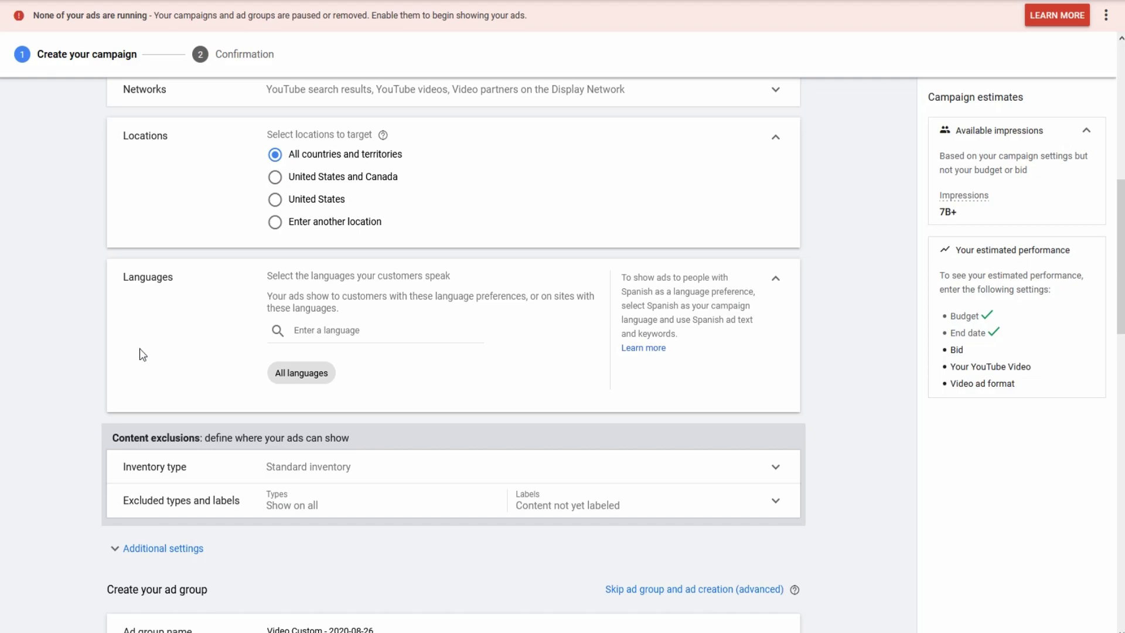
scroll(140, 349, "down", 1)
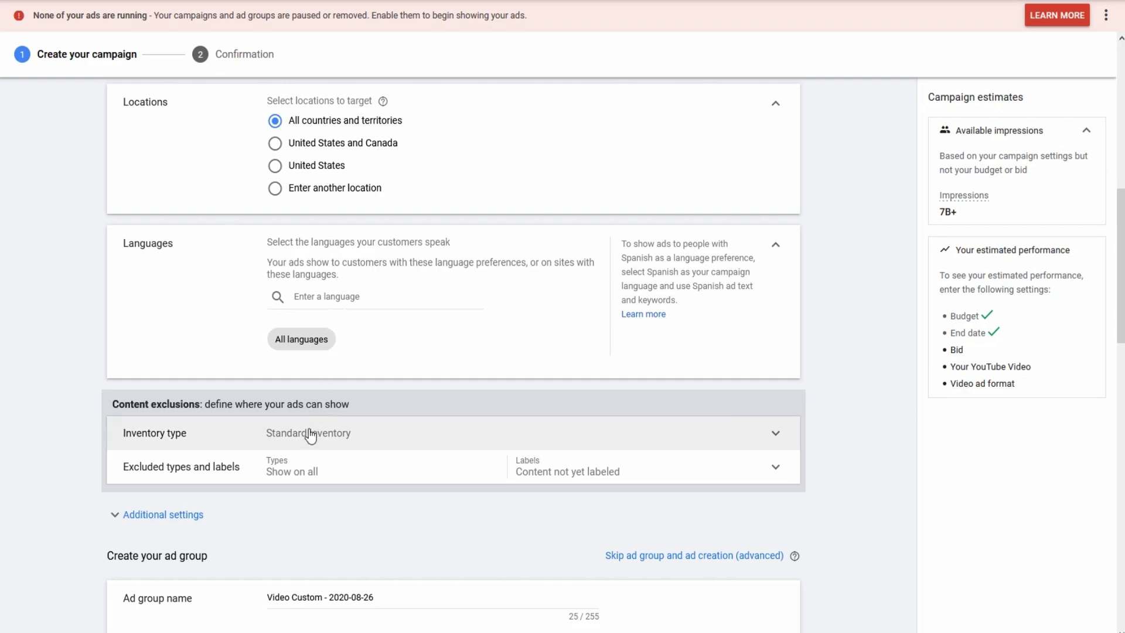
scroll(408, 265, "down", 1)
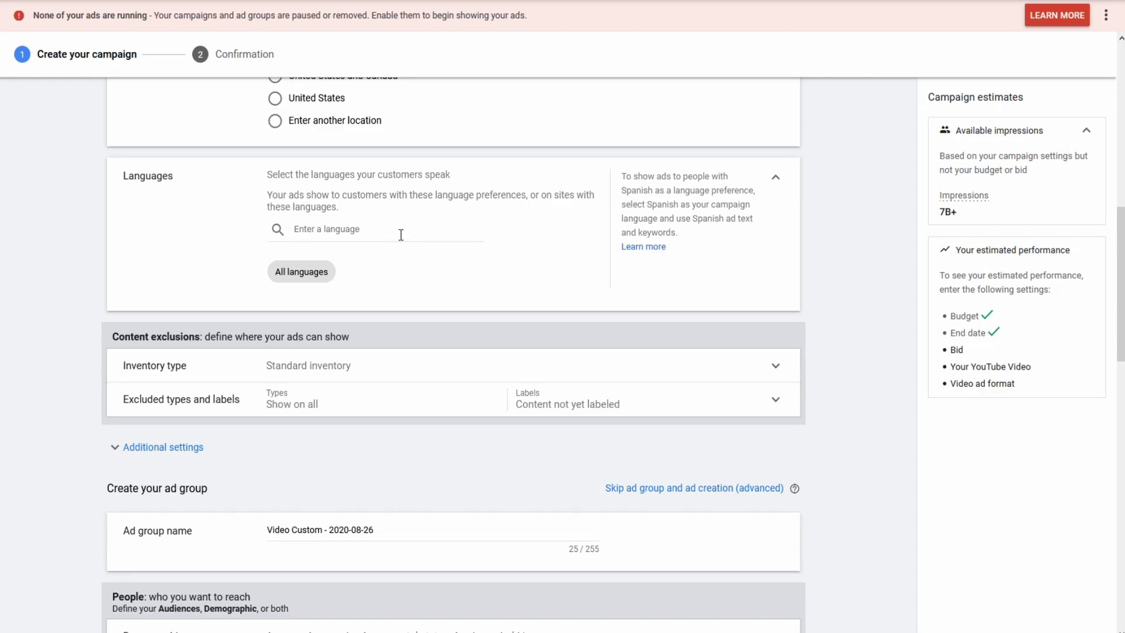
scroll(401, 234, "down", 3)
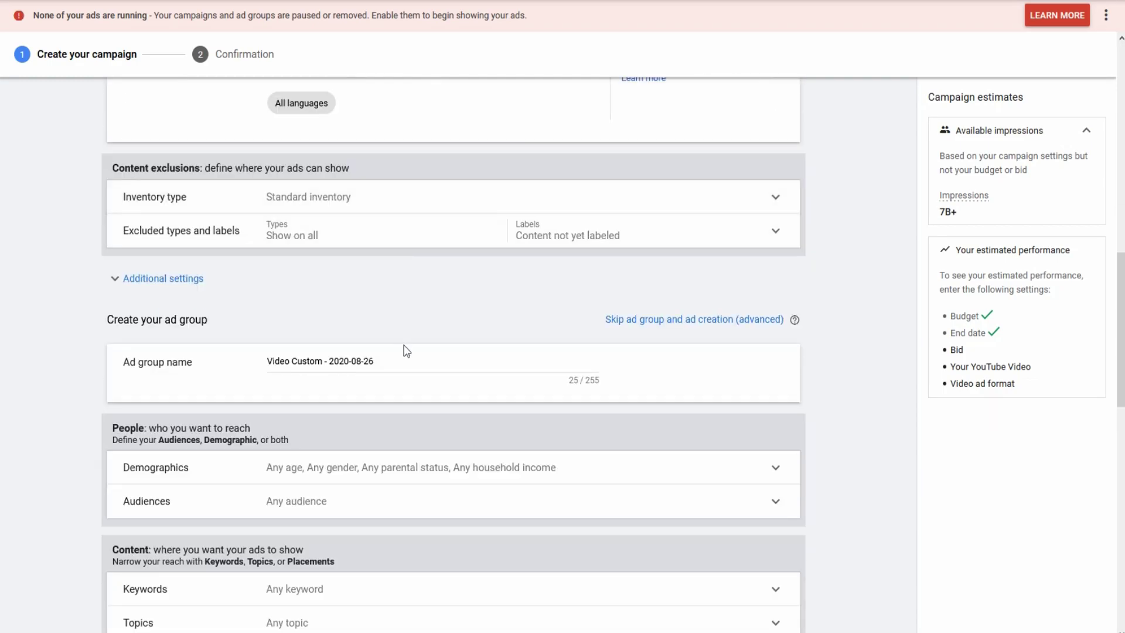
left_click(381, 361)
Rename the ad group to 'Bryan Adams' and move down to the Maximum CPV bid field.
left_click_drag(378, 361, 206, 358)
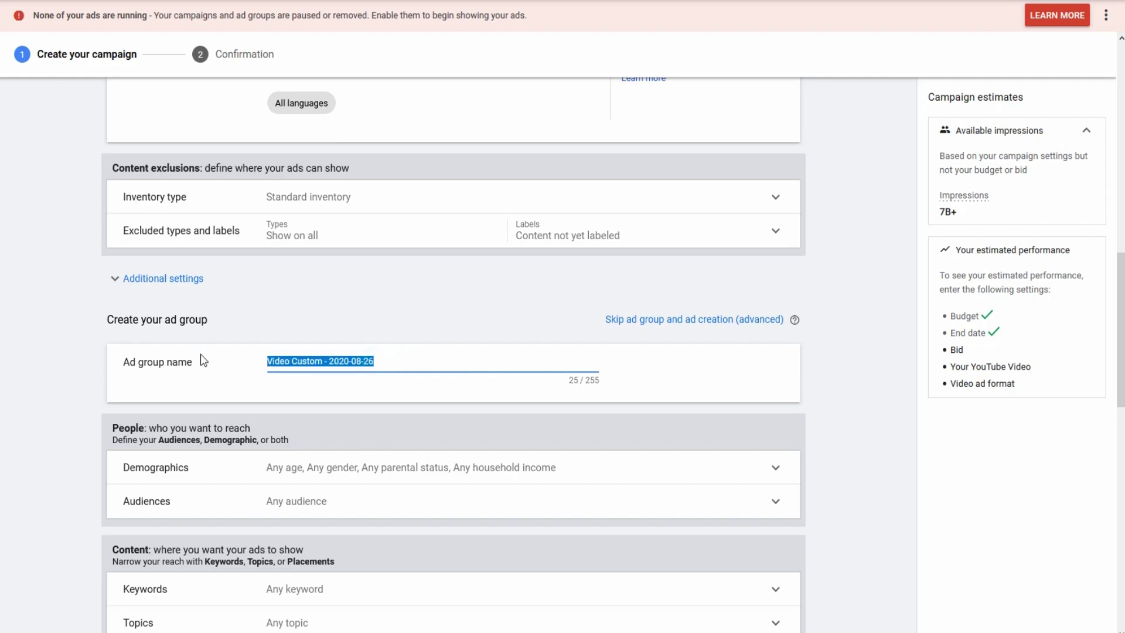
type("Bry")
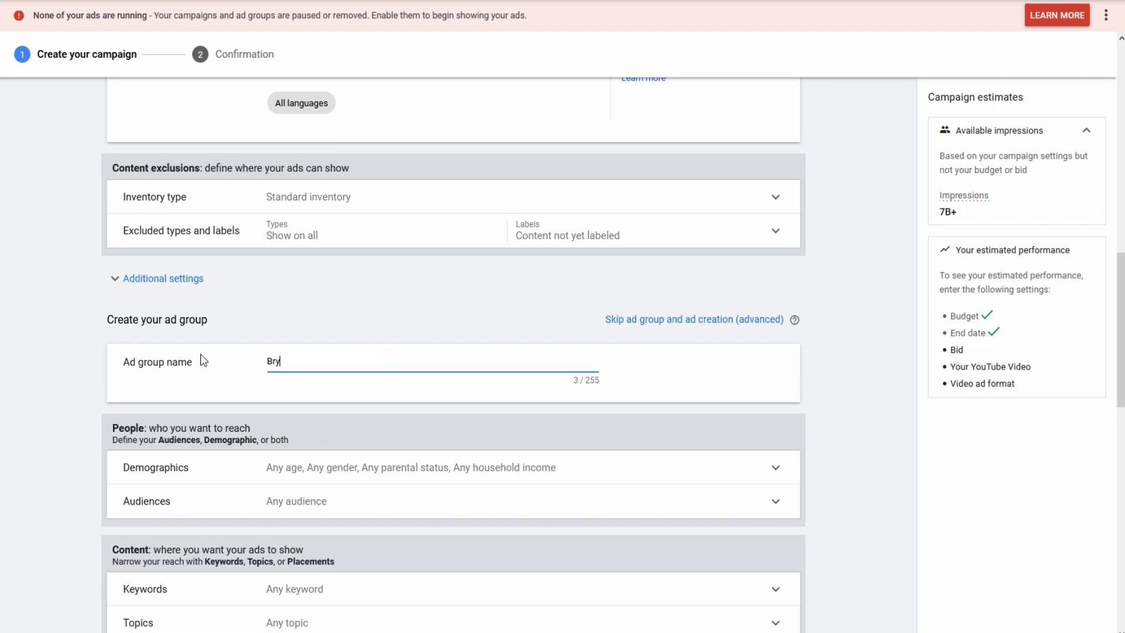
type("an Adams")
scroll(270, 316, "down", 2)
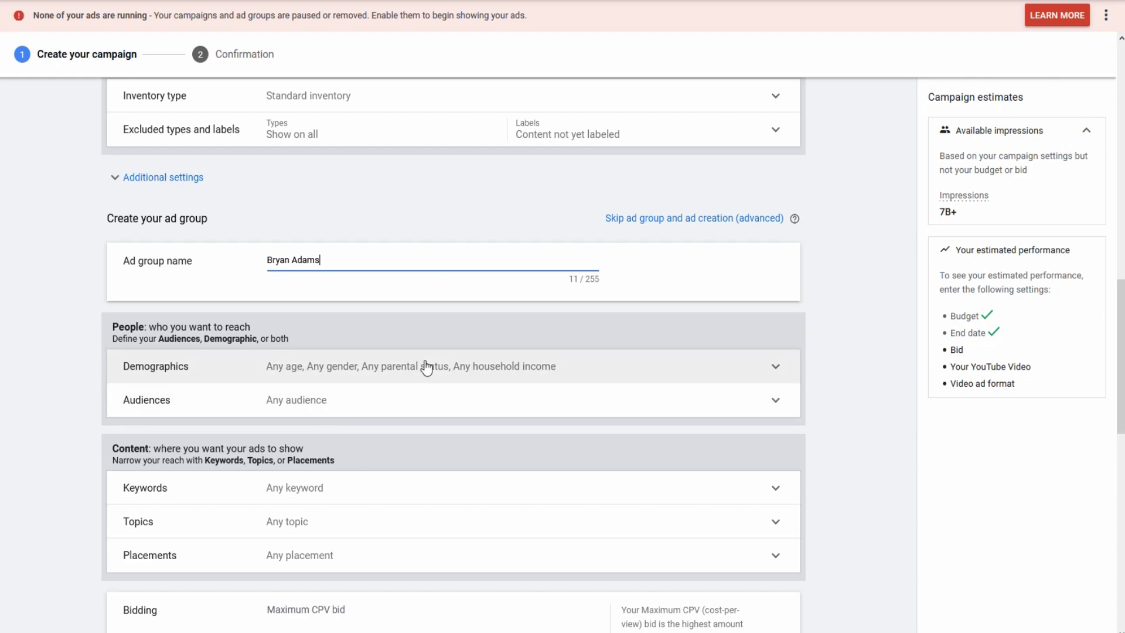
scroll(445, 358, "down", 2)
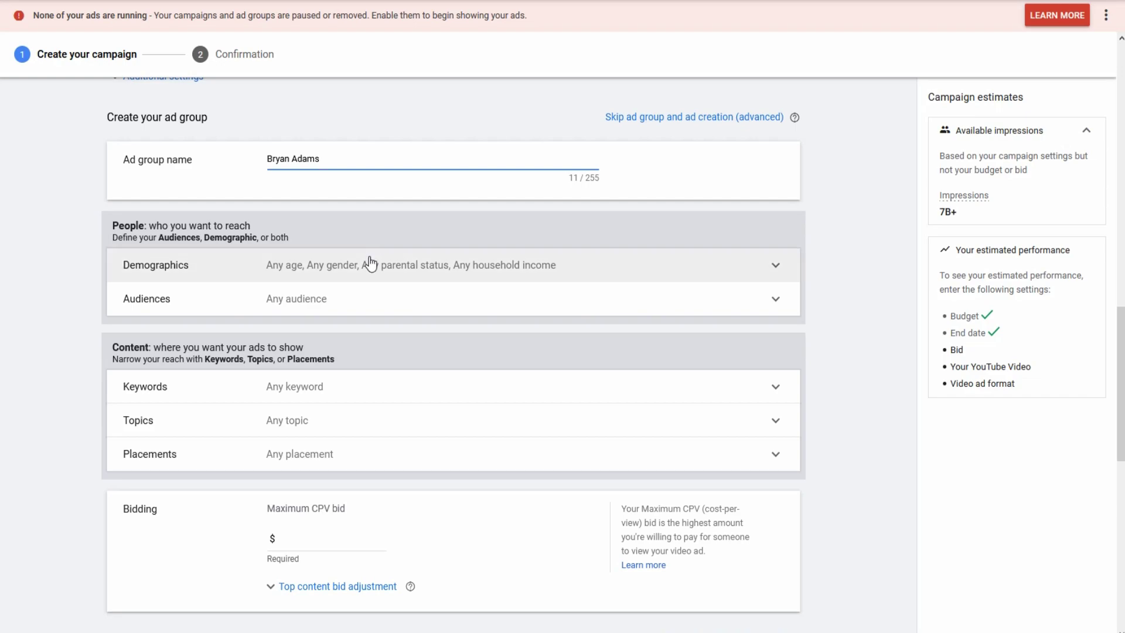
scroll(370, 263, "down", 2)
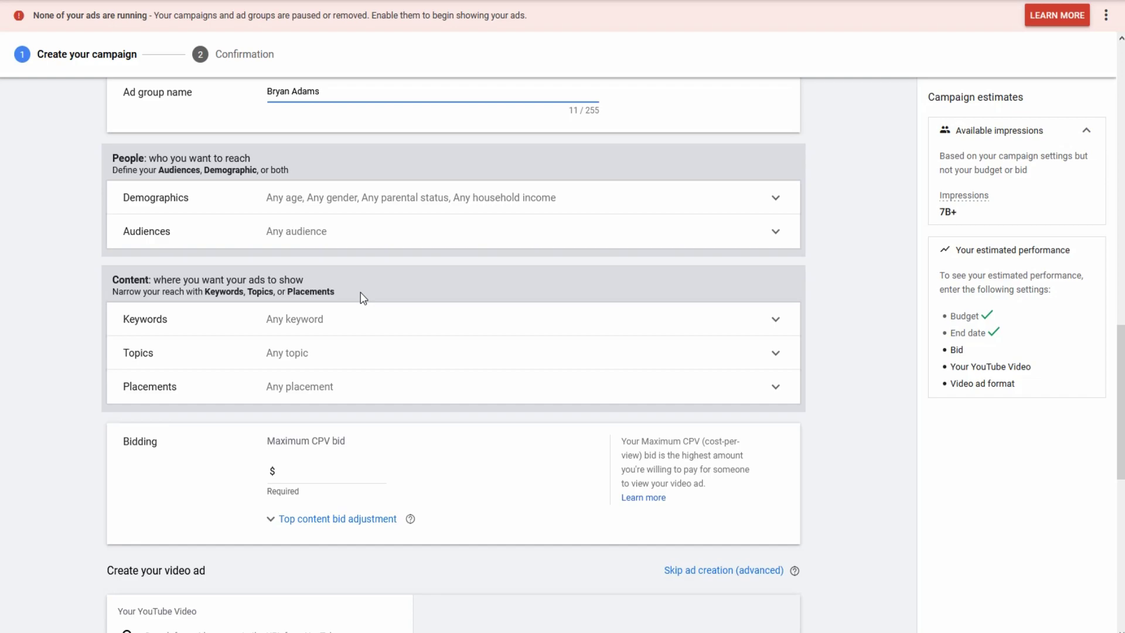
scroll(364, 297, "down", 2)
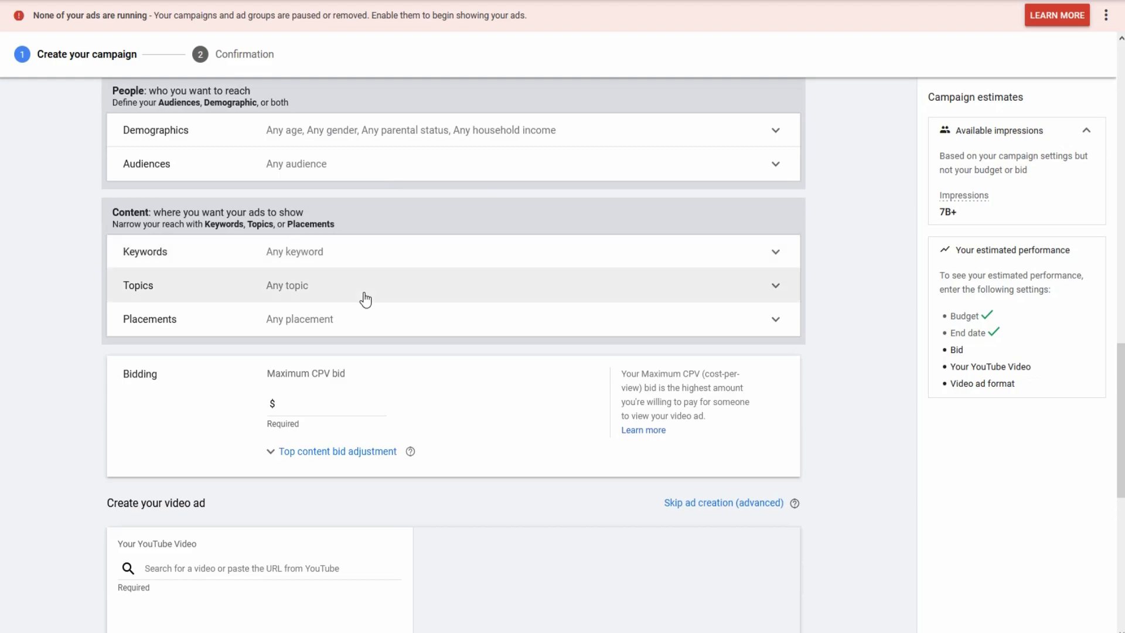
left_click(288, 375)
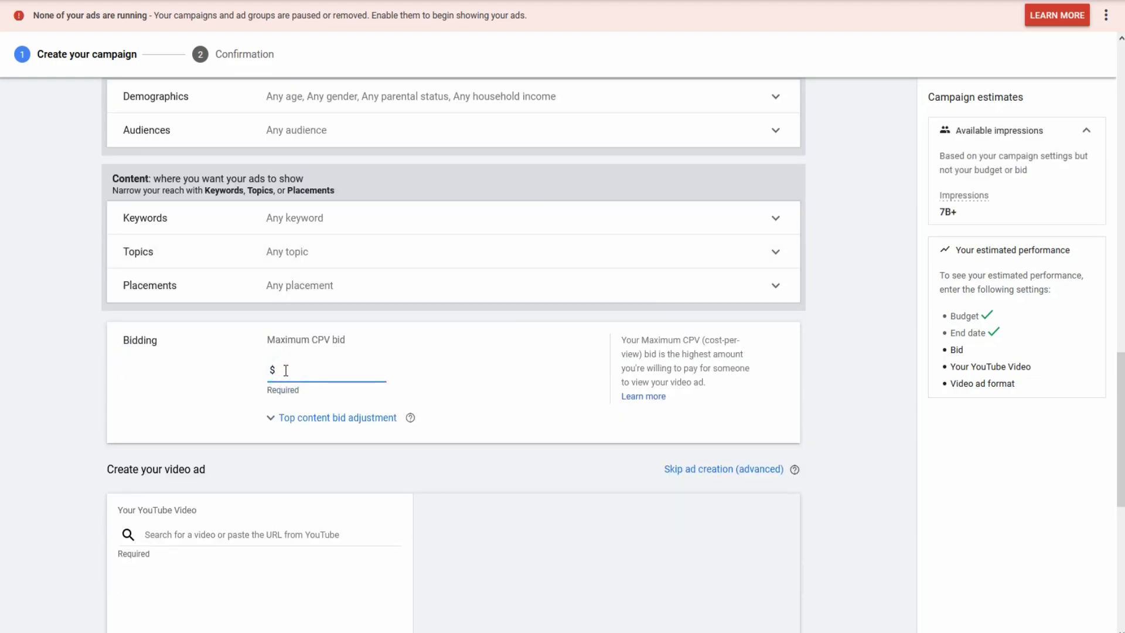
Enter 0.00 in the Maximum CPV bid field, then correct it to 0.05.
type("0.00")
double_click(369, 370)
left_click(394, 374)
key("BackSpace")
type("5")
scroll(454, 352, "down", 1)
scroll(454, 352, "down", 3)
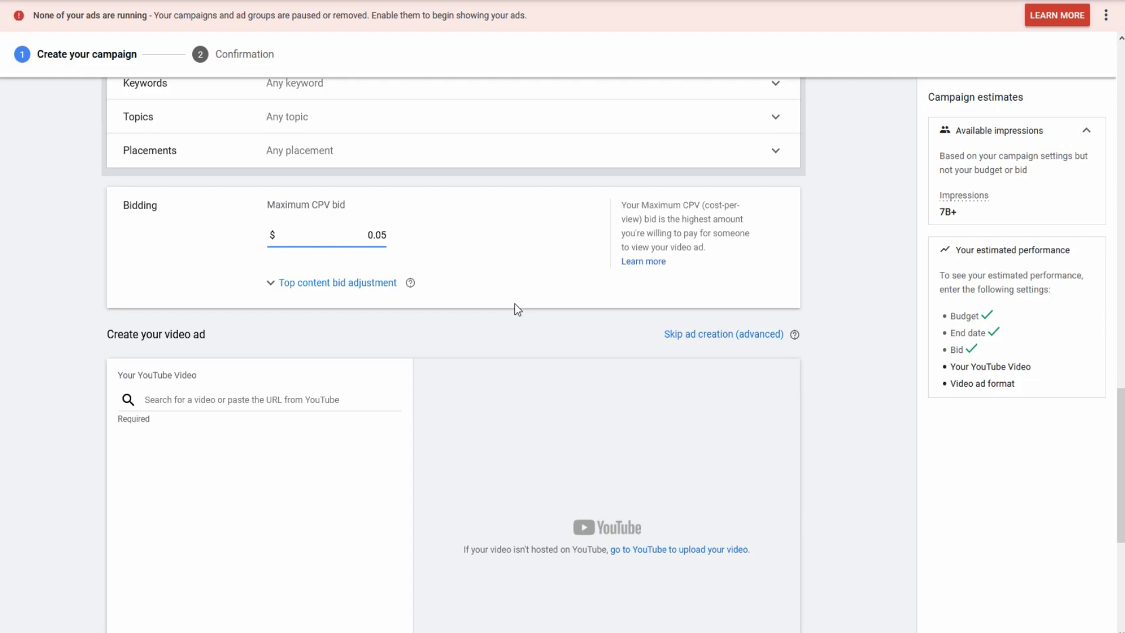
scroll(514, 309, "down", 1)
Paste the youtu.be link to find the Straight From The Heart drum cover video.
left_click(225, 366)
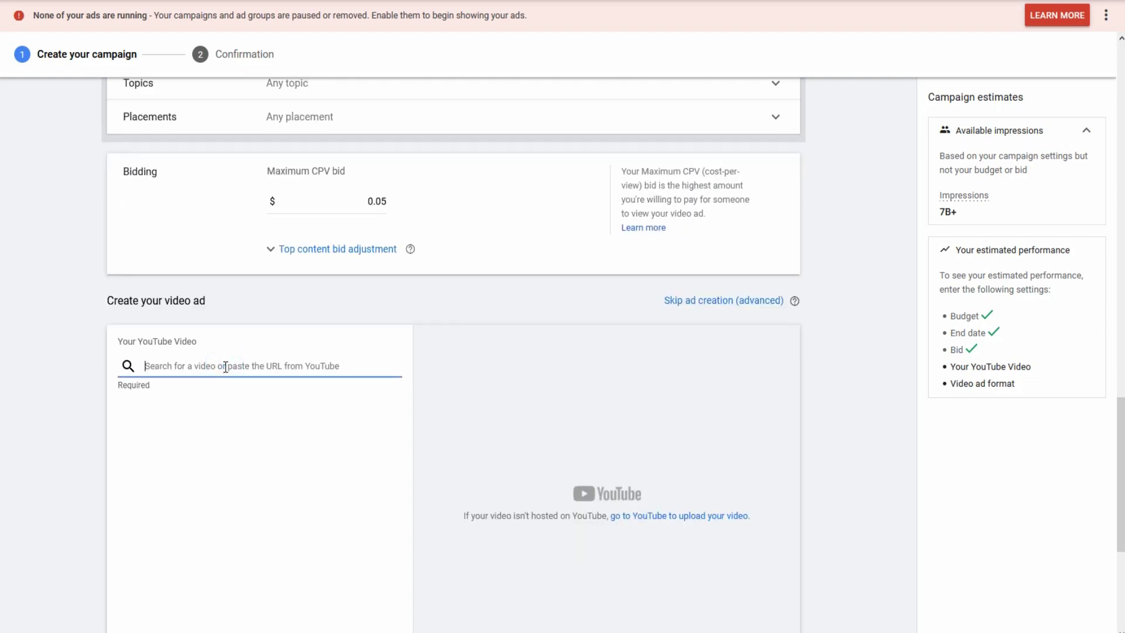
key("ctrl+v")
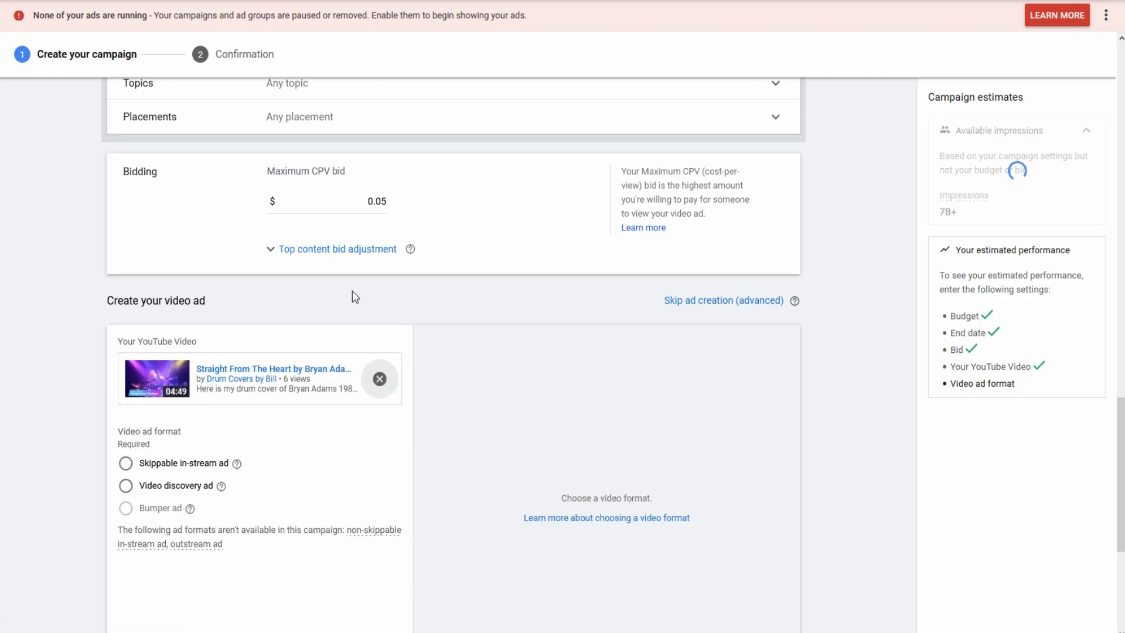
scroll(345, 292, "down", 1)
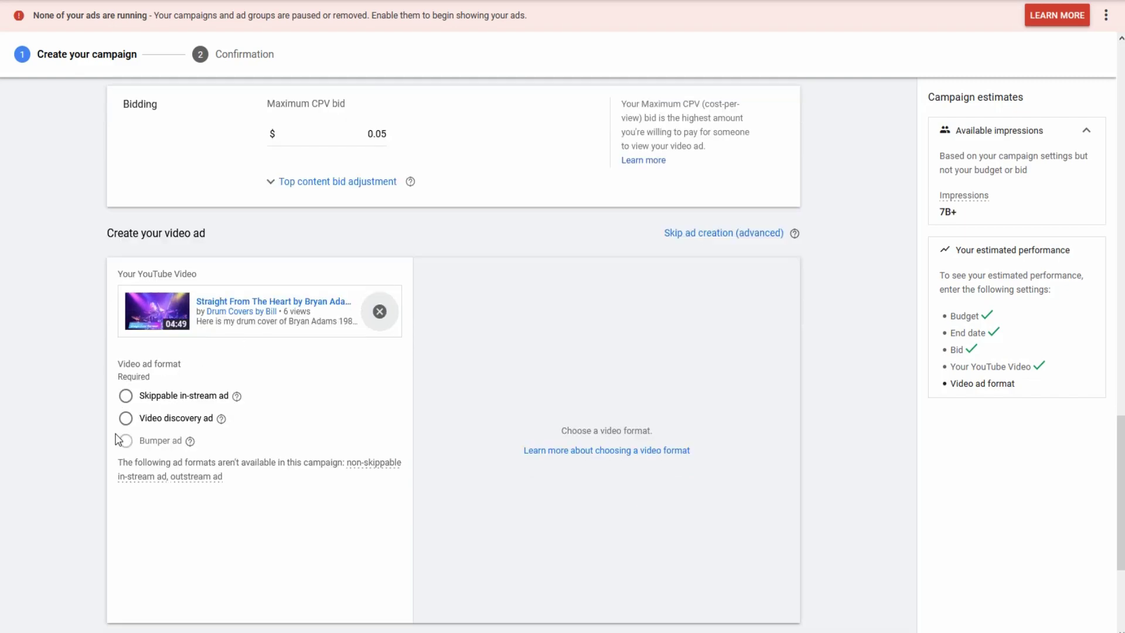
Choose the Video discovery ad format for the video.
left_click(125, 417)
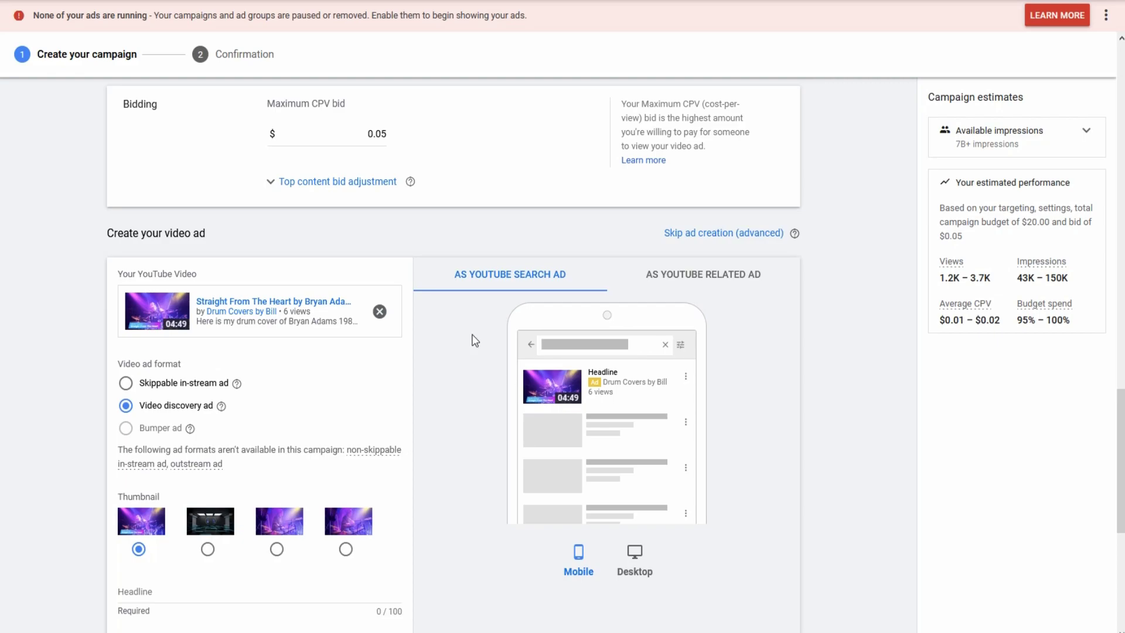
scroll(476, 340, "down", 1)
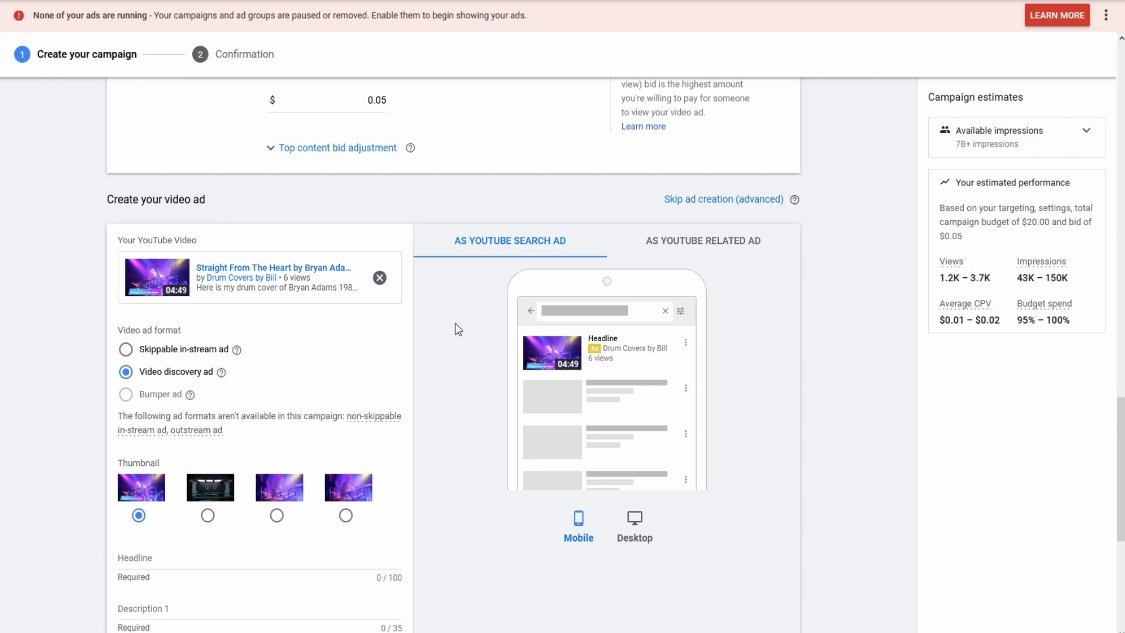
scroll(457, 329, "down", 2)
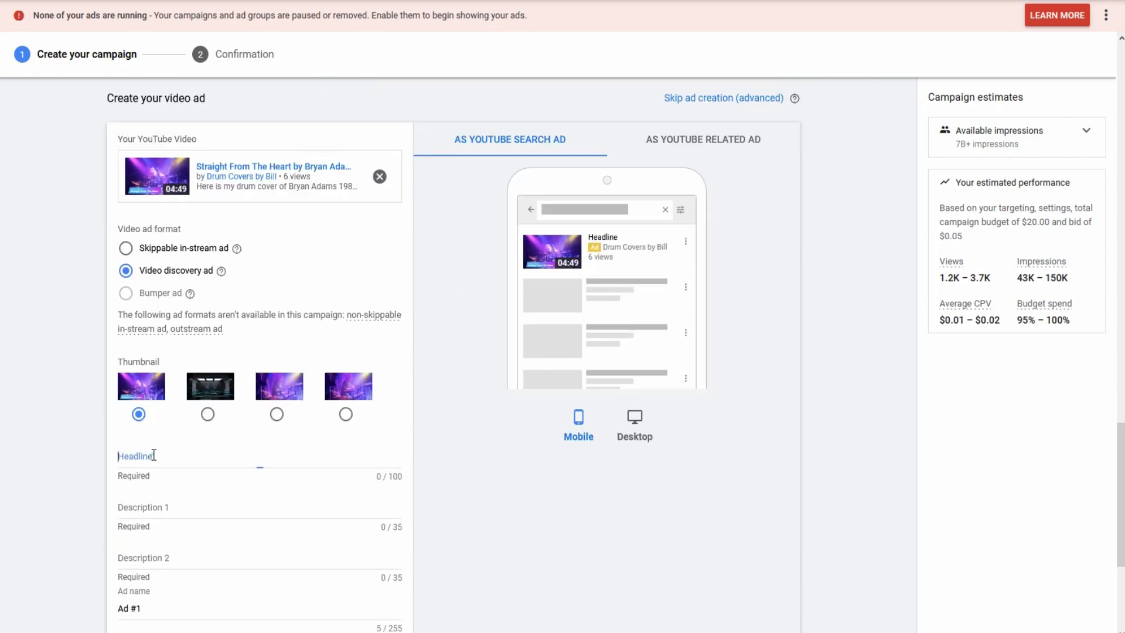
left_click(153, 455)
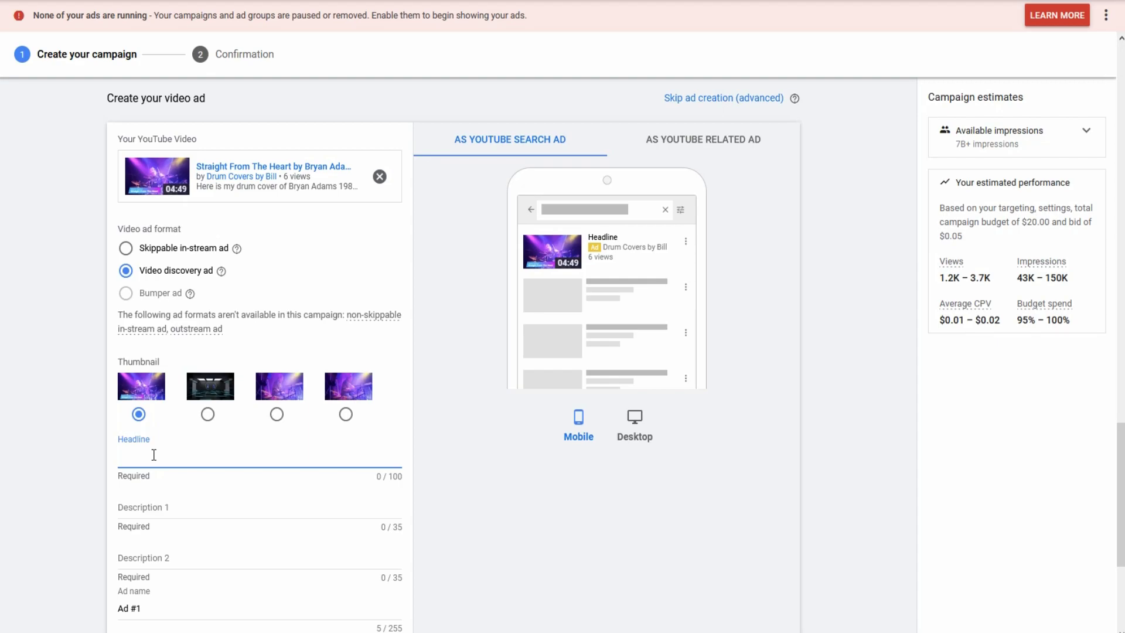
Type the headline 'Quality Drum Cover of Bryan Adams hit Straight from the Heart', fixing the 'HEart' typo.
type("Quality Drum Cover of Bryan ")
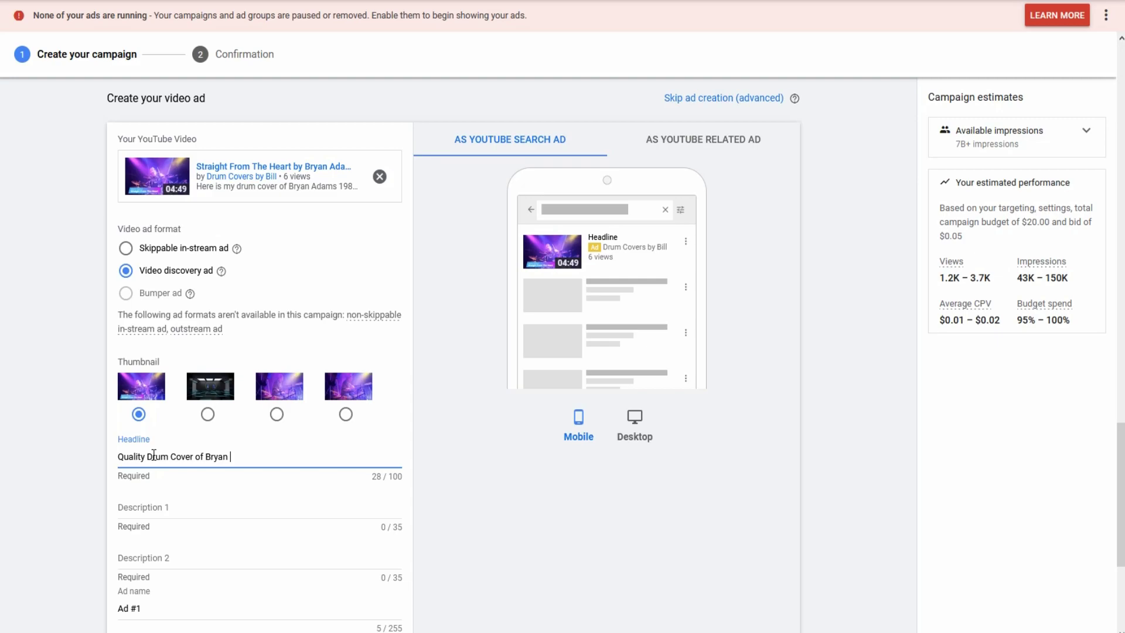
type("Adams hit Straight from the HEart")
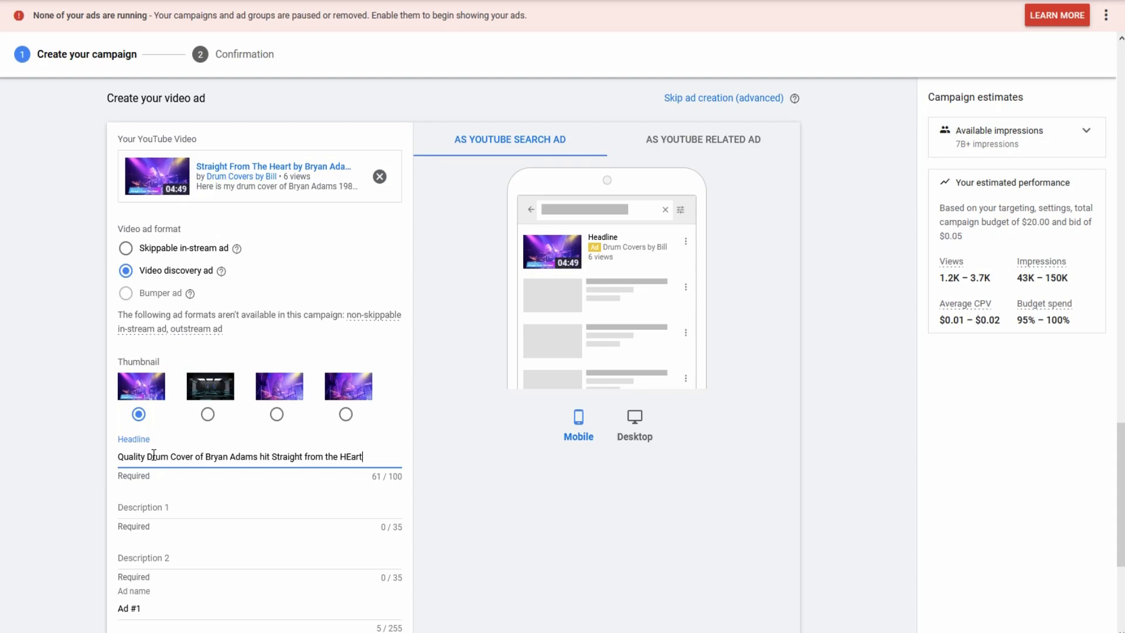
key("BackSpace")
key("BackSpace")
key("BackSpace")
key("BackSpace")
type("eart")
triple_click(382, 476)
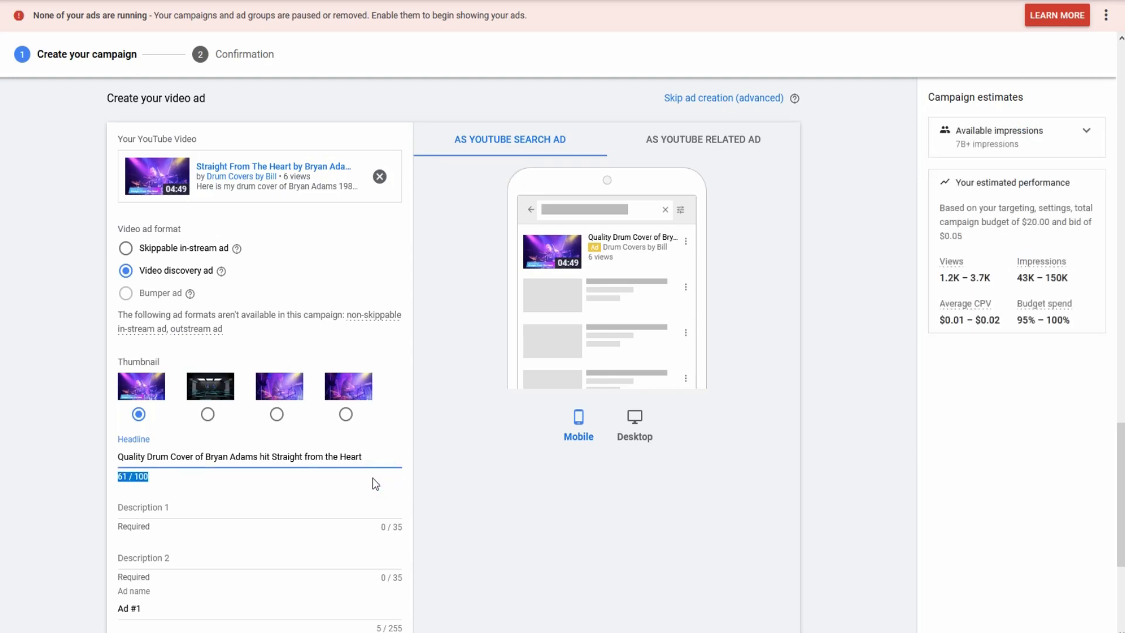
left_click(156, 475)
triple_click(150, 476)
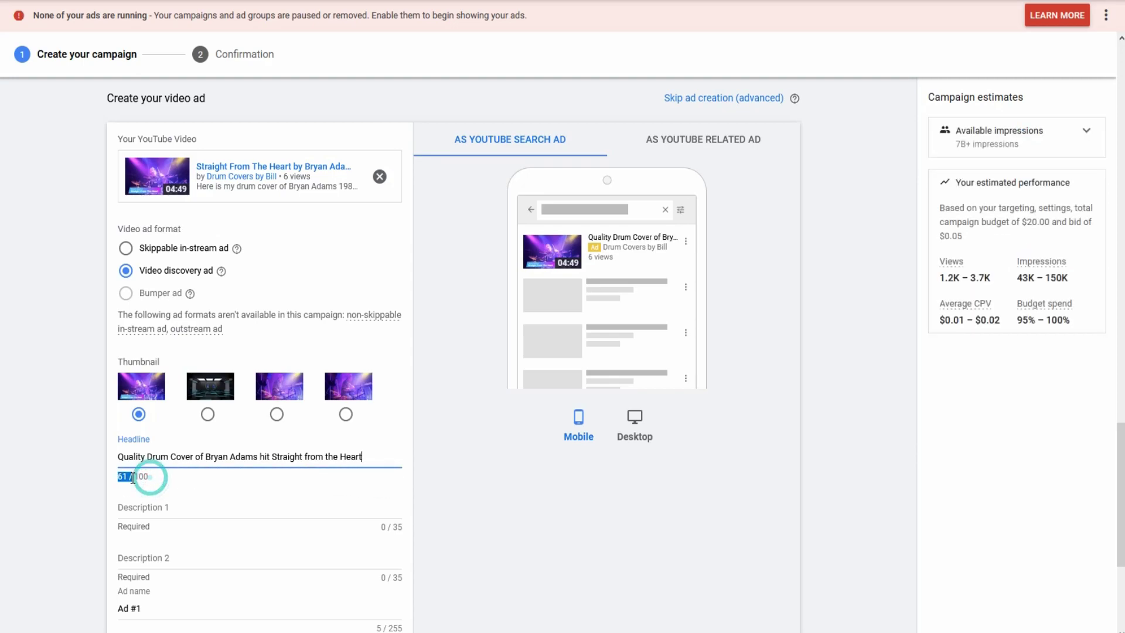
left_click(137, 476)
left_click(147, 477)
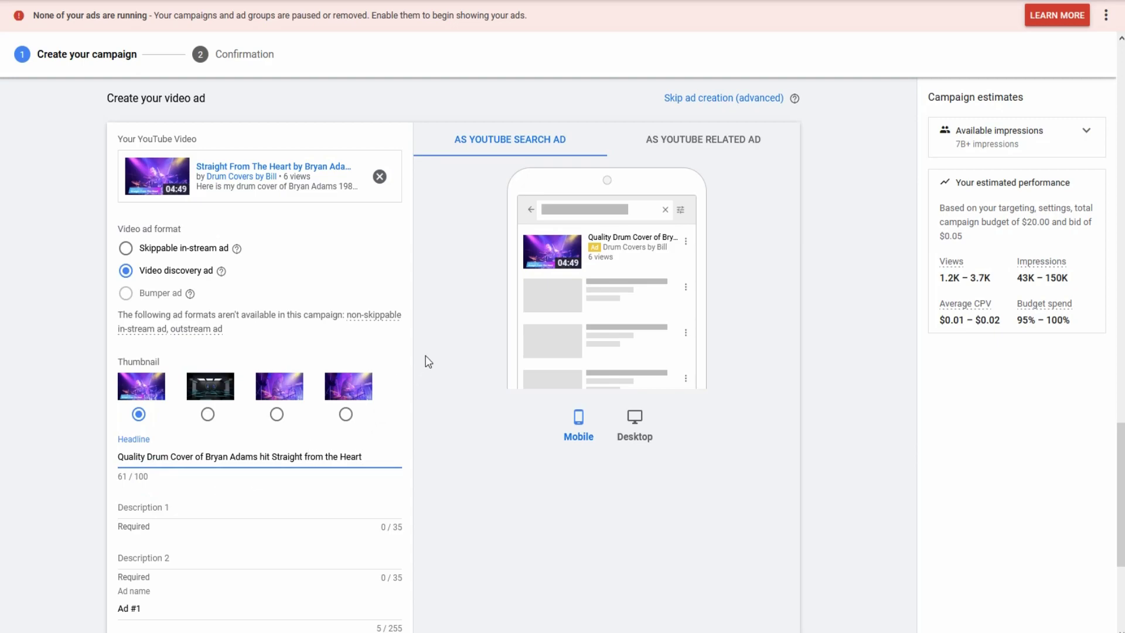
scroll(428, 361, "down", 1)
scroll(428, 361, "down", 1)
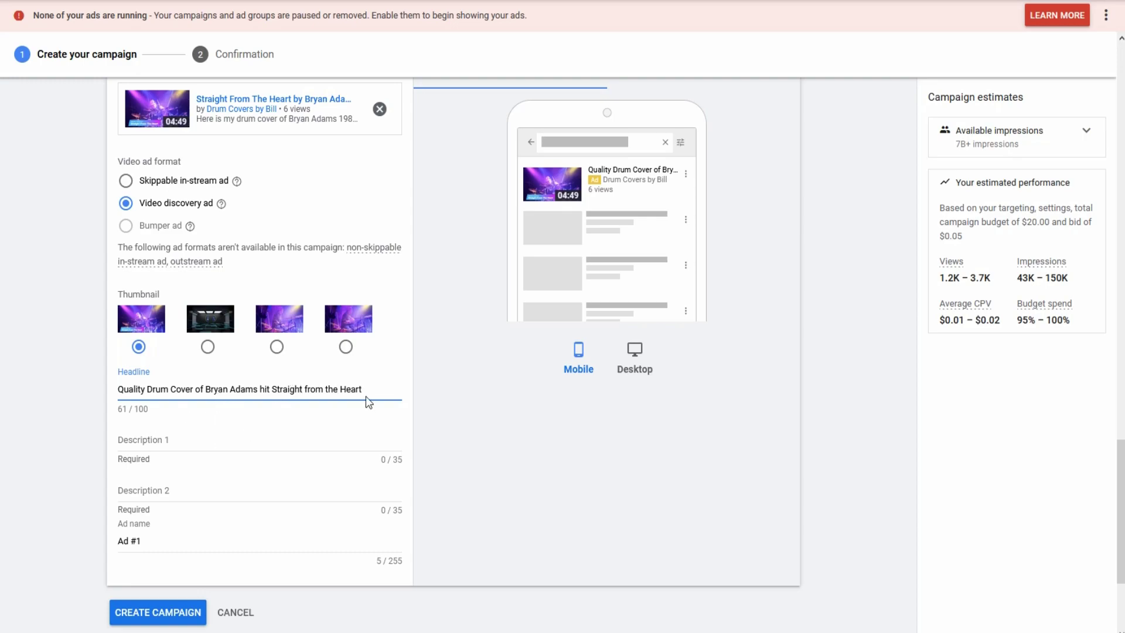
left_click(141, 440)
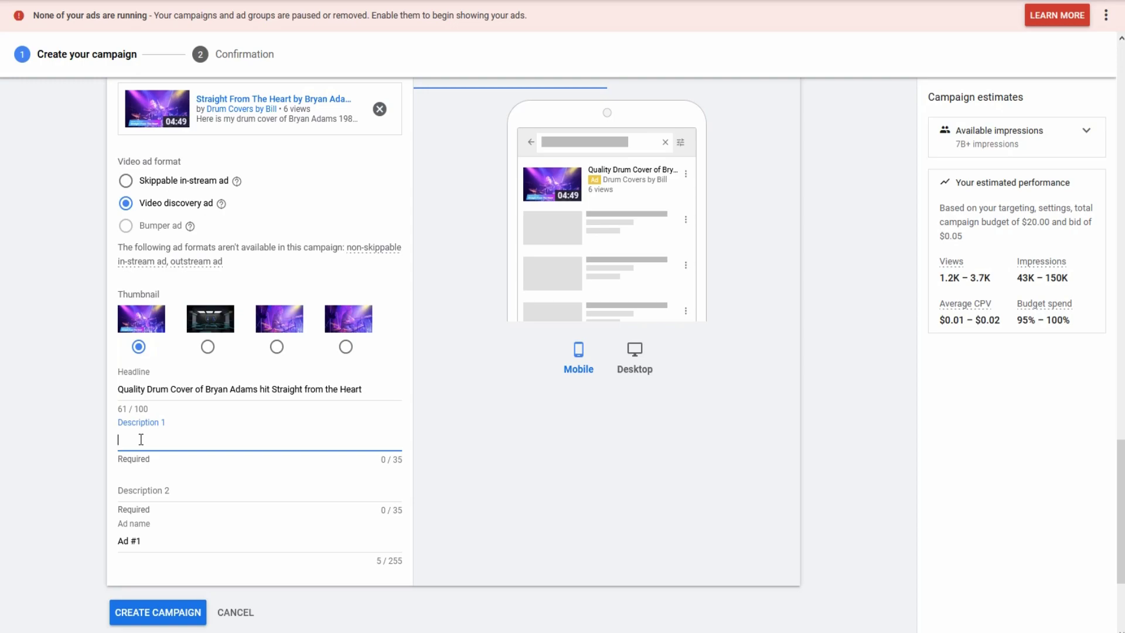
Enter 'Drum cover of Bryan Adam's hit' as Description 1 and 'Straight from the Heart' as Description 2.
type("Drum cover of Bryan Adam's hit")
left_click(140, 486)
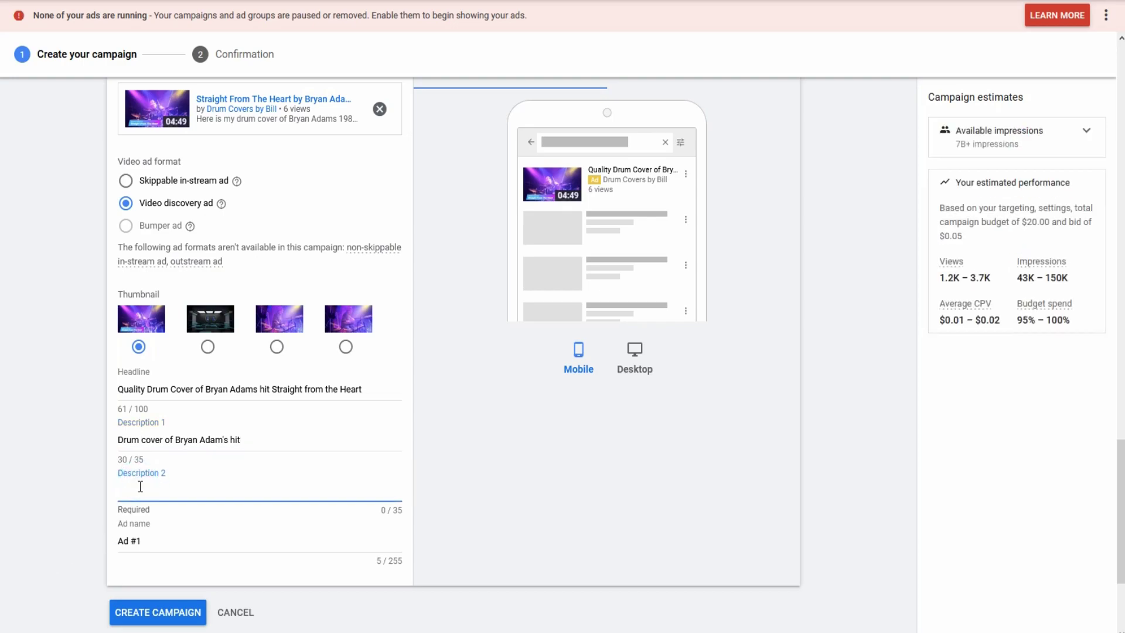
type("Straight from the Heart")
scroll(243, 470, "down", 1)
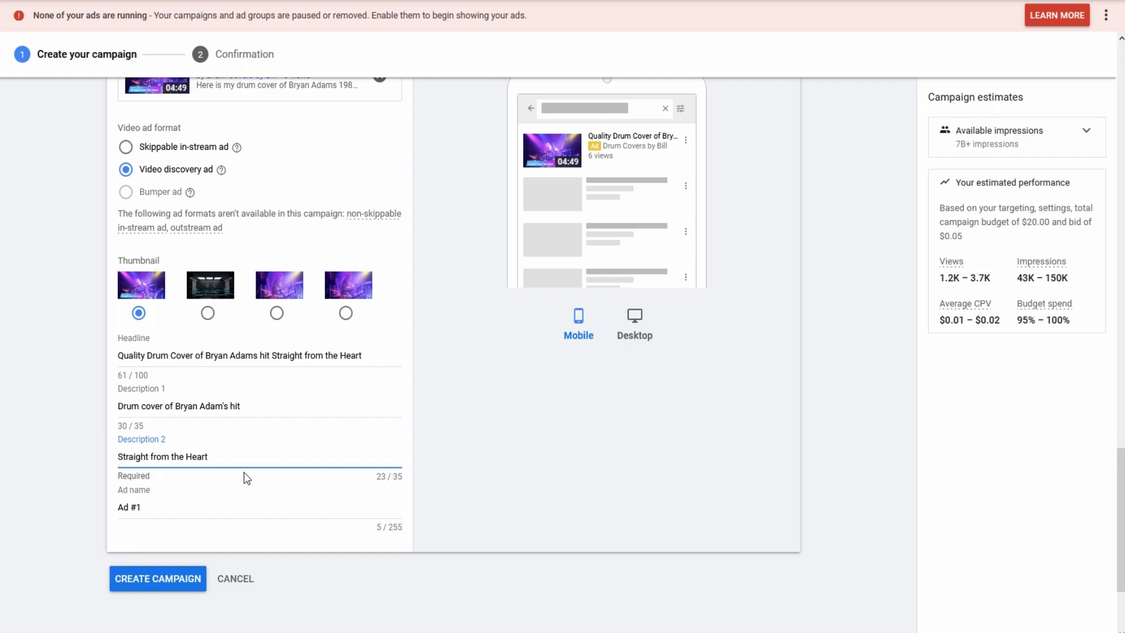
Replace the default ad name 'Ad #1' with 'Straight from the heart'.
left_click(190, 504)
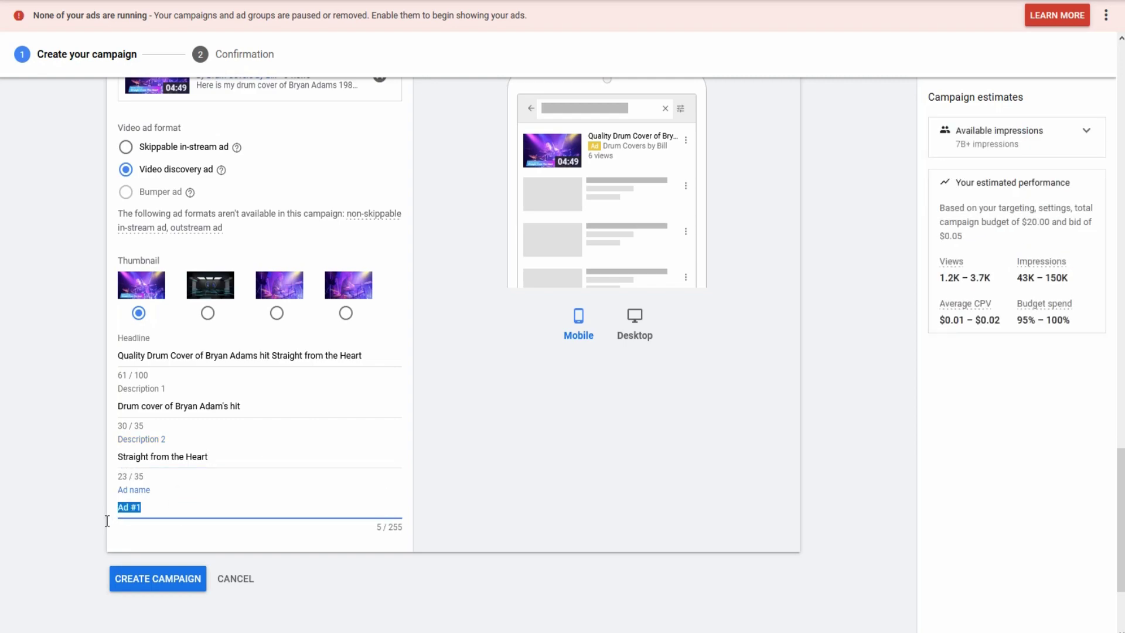
type("Straight")
type("from the heart")
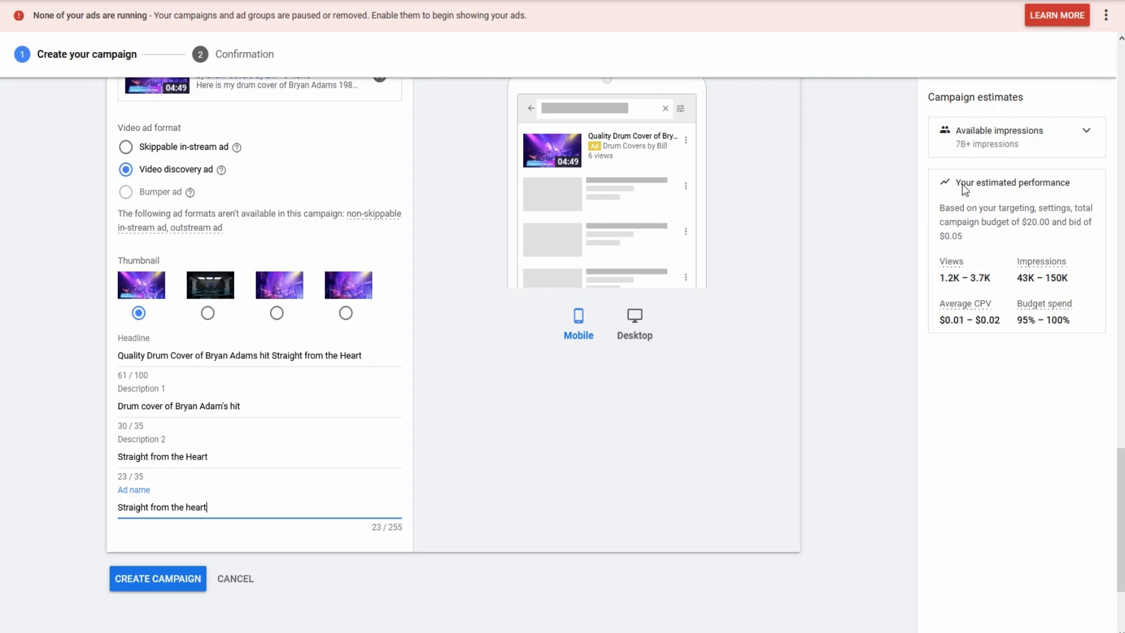
left_click_drag(961, 183, 1067, 189)
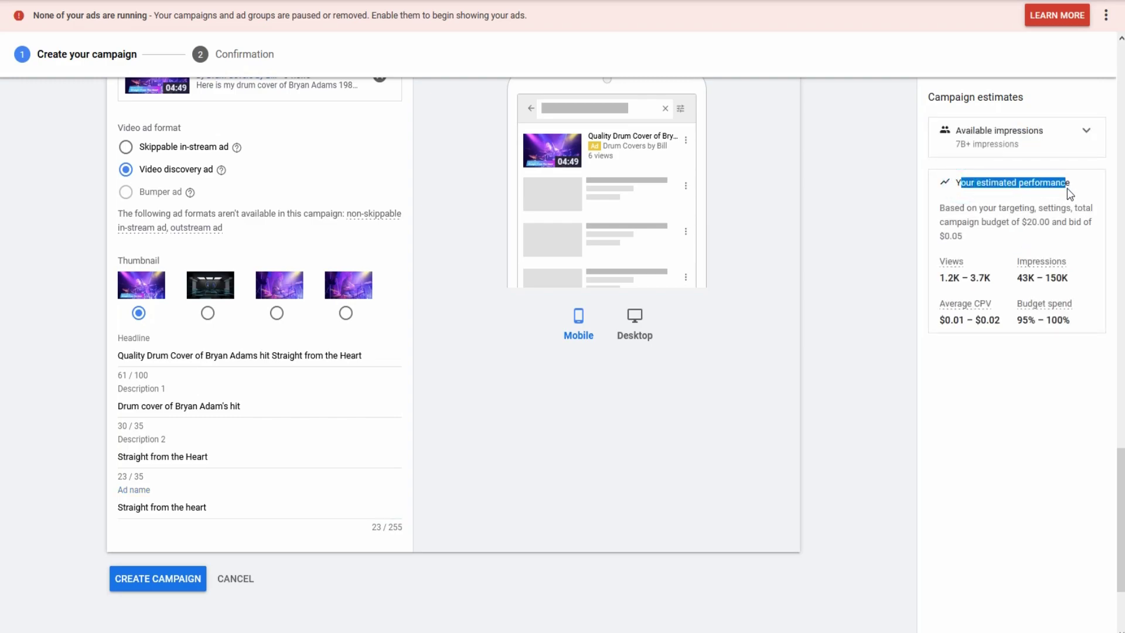
left_click(1063, 188)
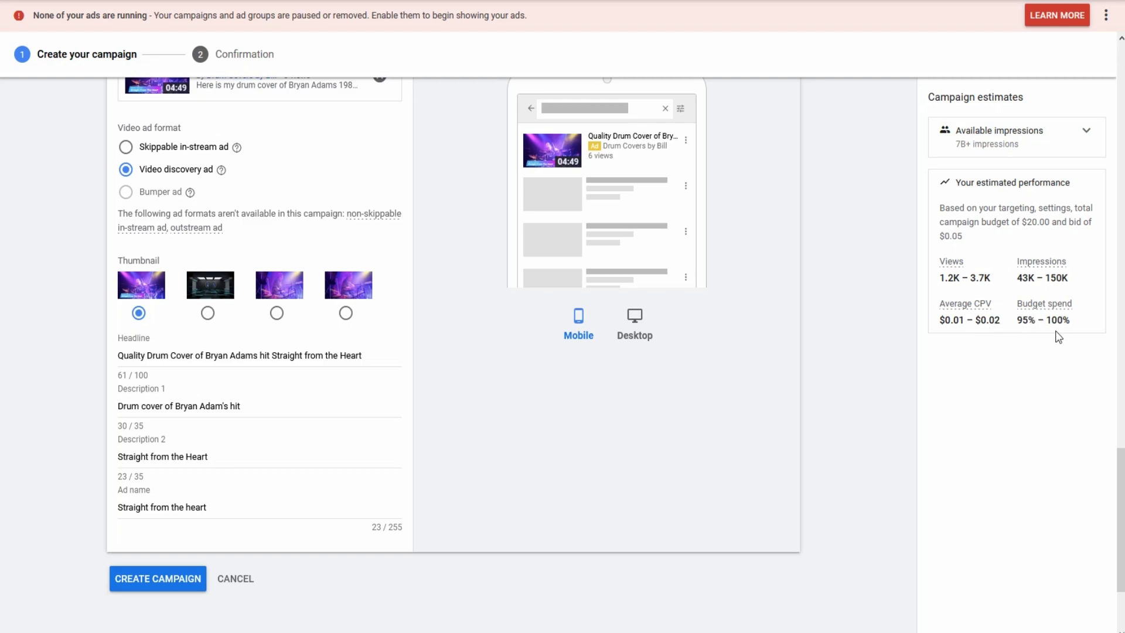
left_click(1038, 222)
mouse_move(949, 267)
left_click(1032, 226)
left_click(154, 579)
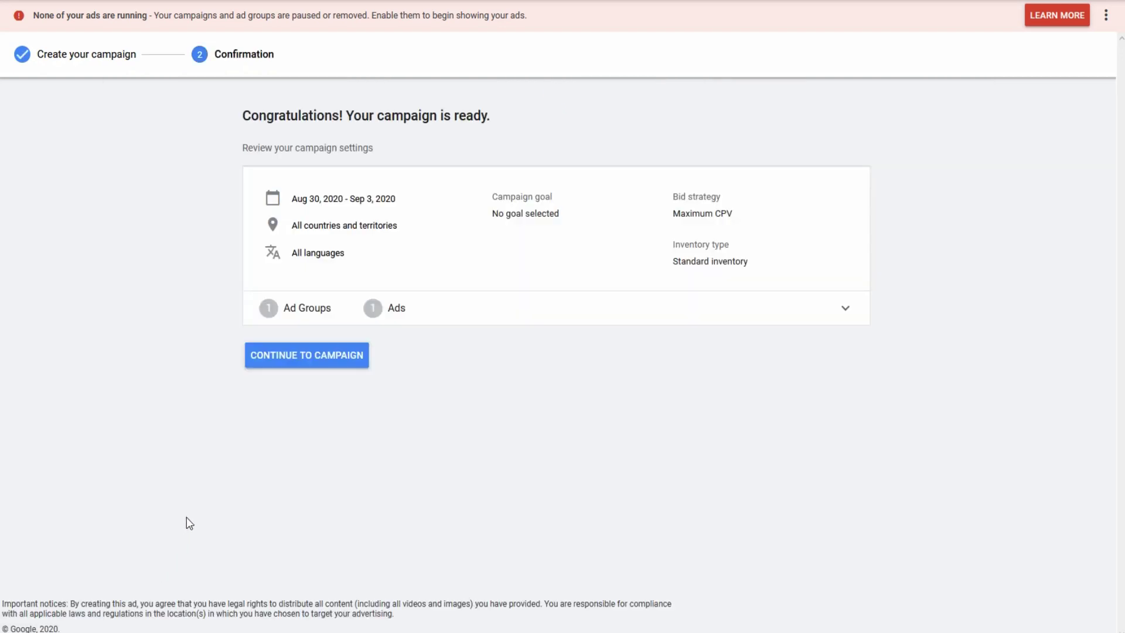
Submit the Bryan Adams campaign with Create Campaign.
left_click(247, 117)
left_click(240, 117)
Continue to the campaign and set the Bryan Adams ad group's status to Paused.
left_click(293, 360)
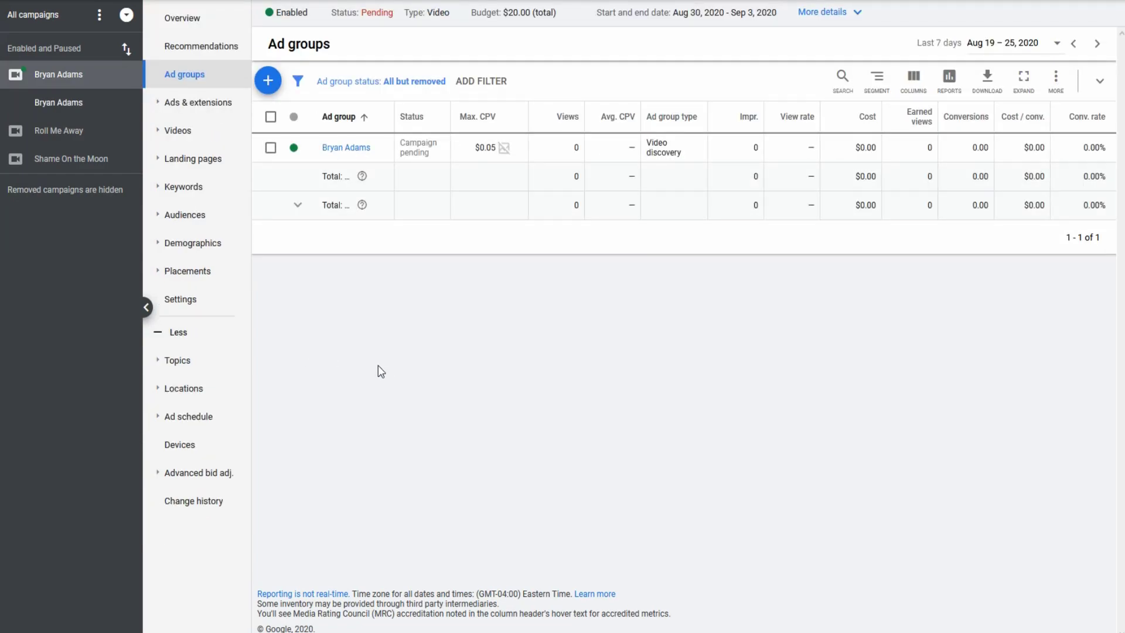
left_click(294, 148)
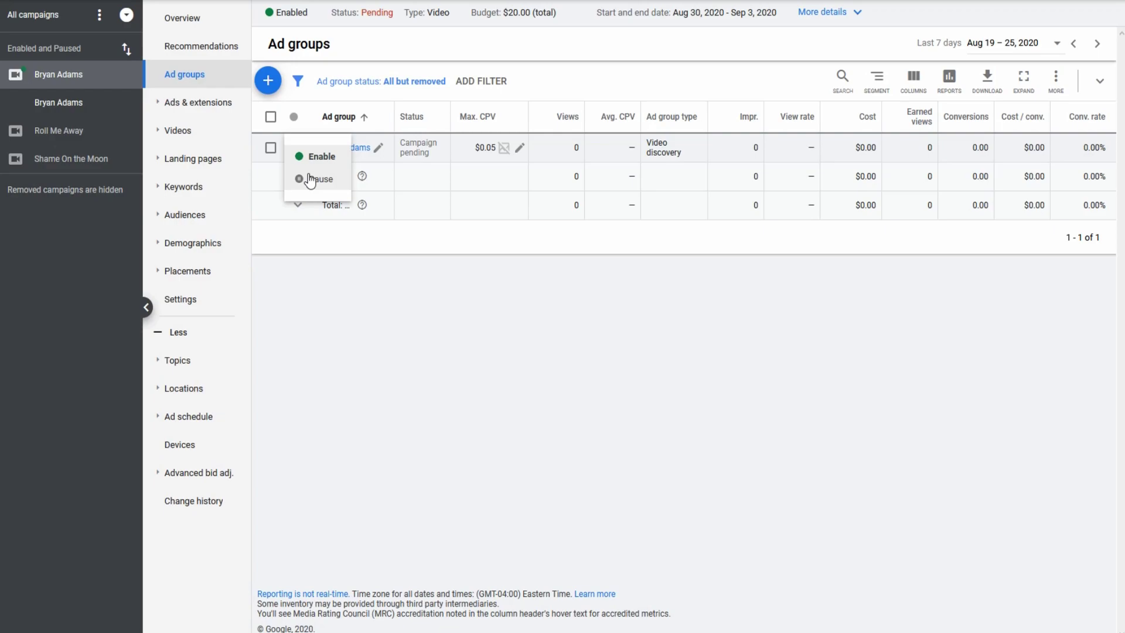
left_click(311, 180)
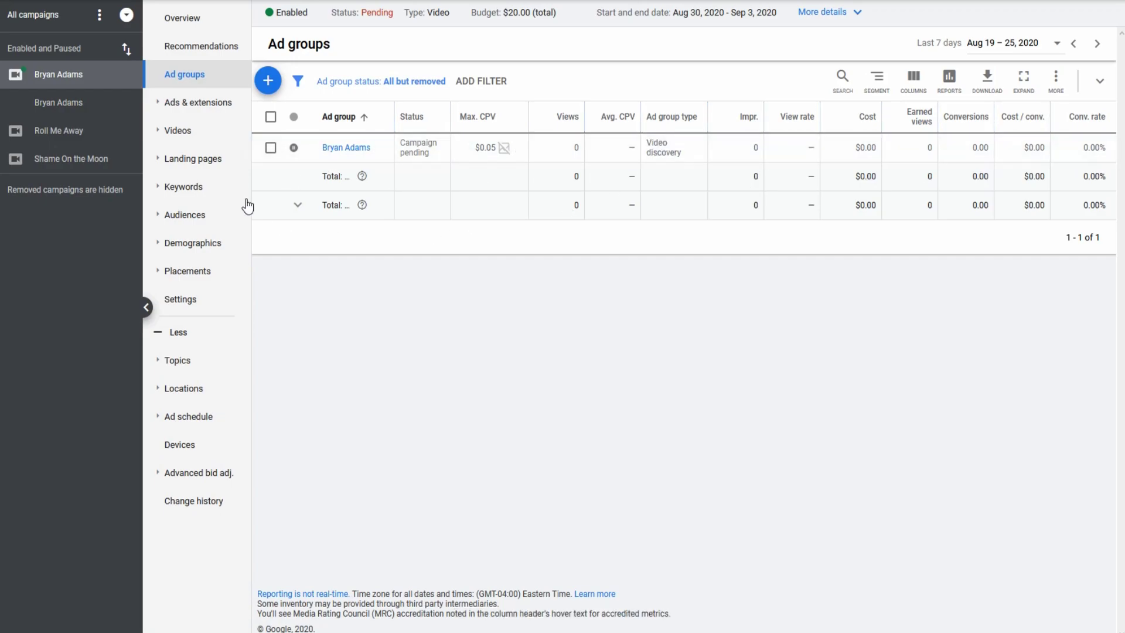
left_click(189, 27)
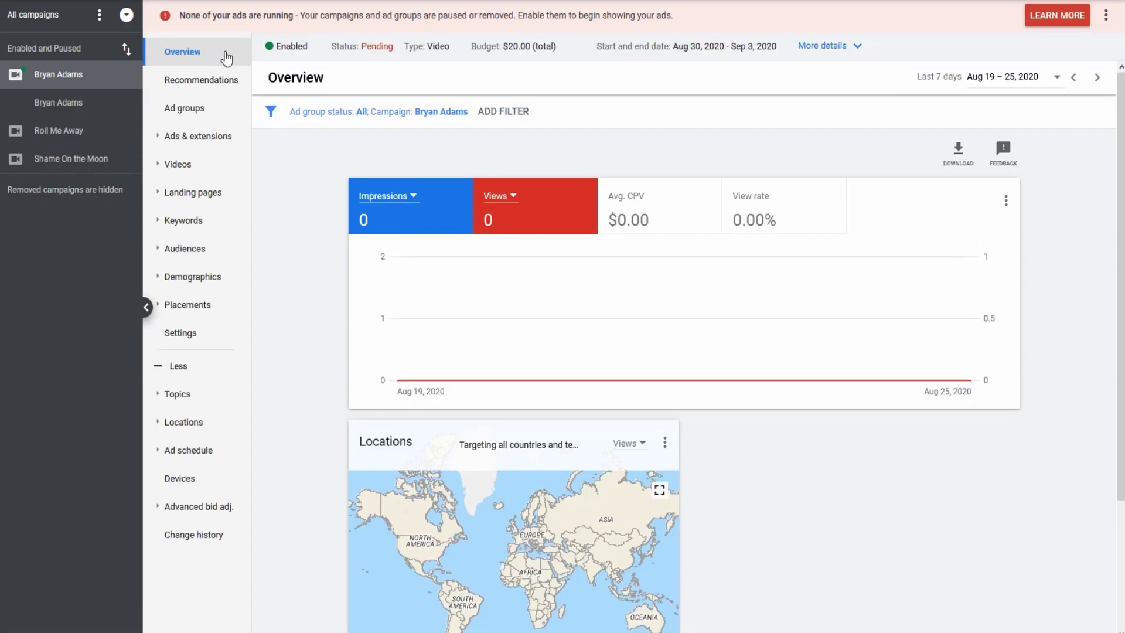
left_click(182, 109)
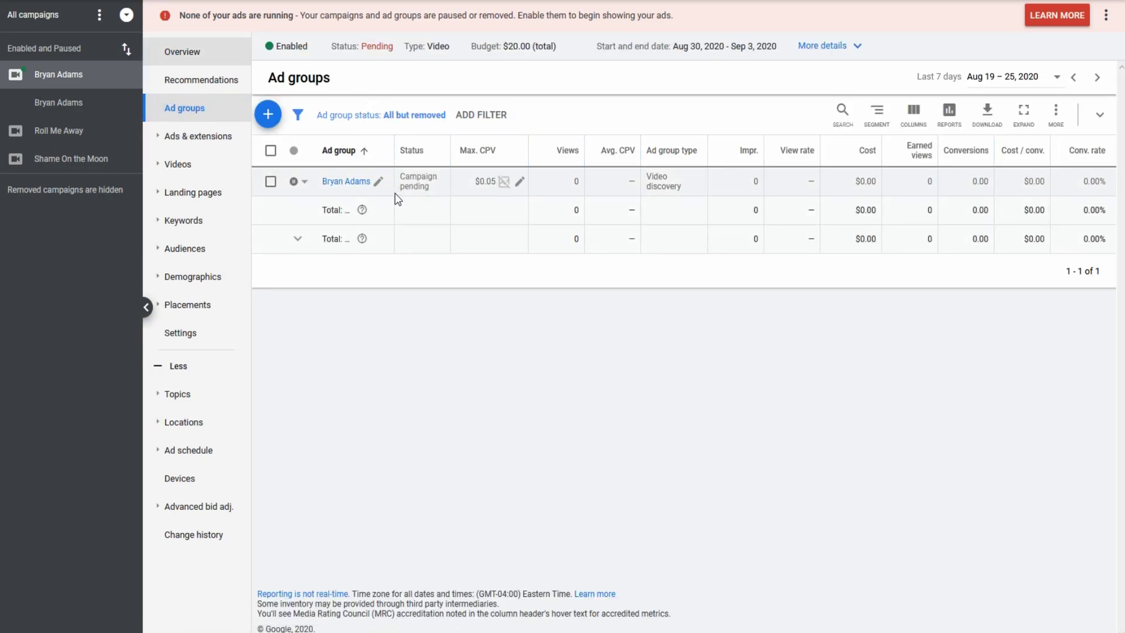
left_click(412, 186)
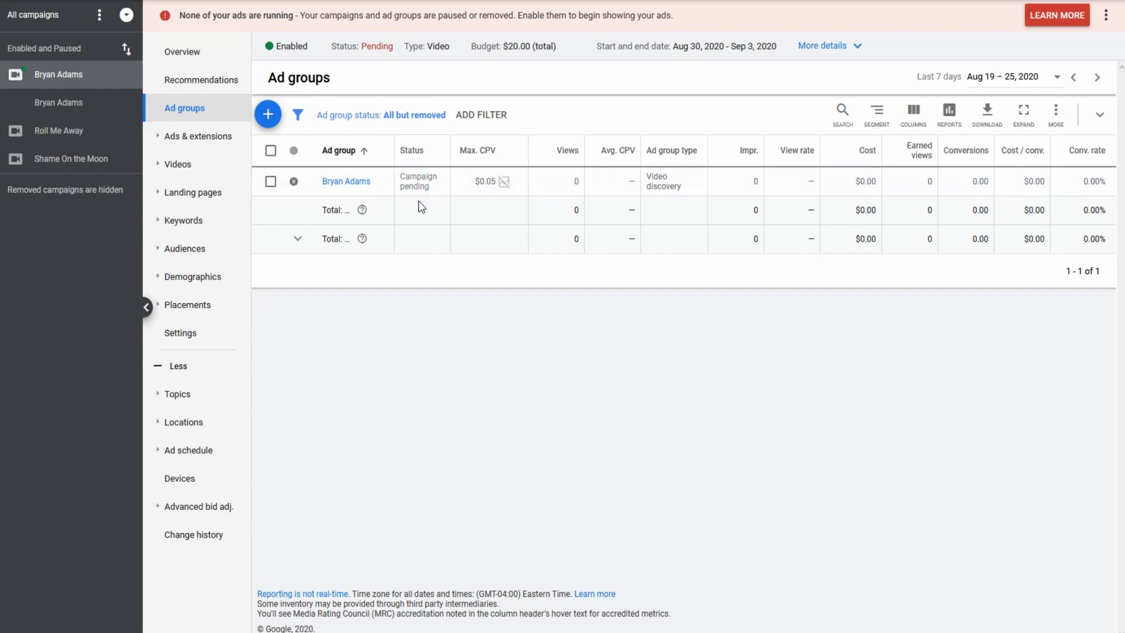
left_click(418, 199)
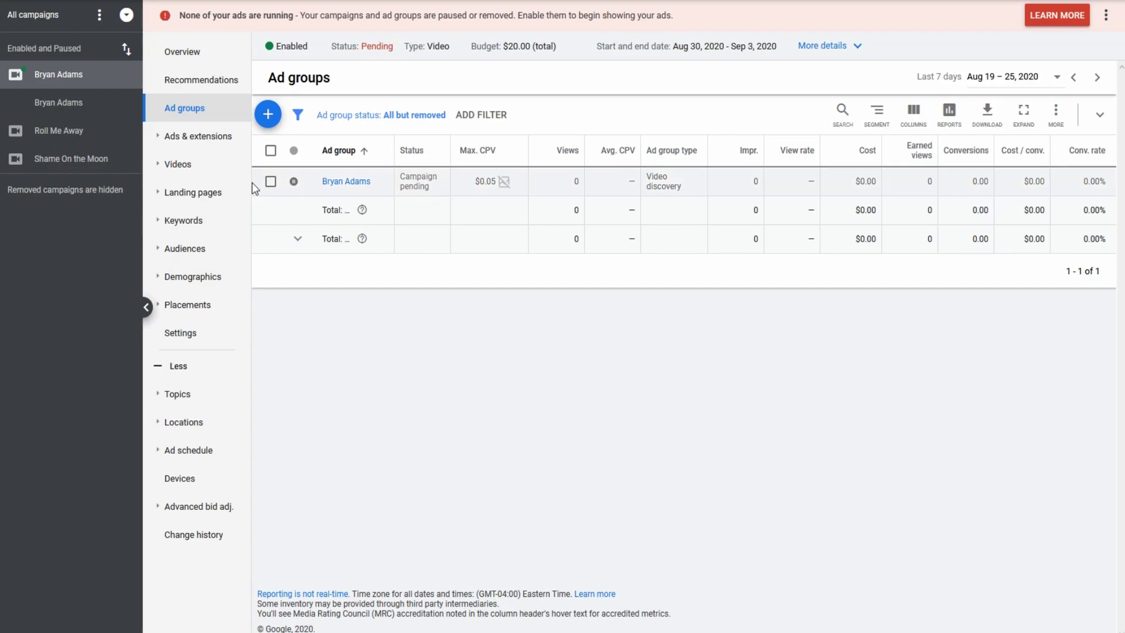
Switch to All campaigns and open the Ads & extensions table.
left_click(51, 19)
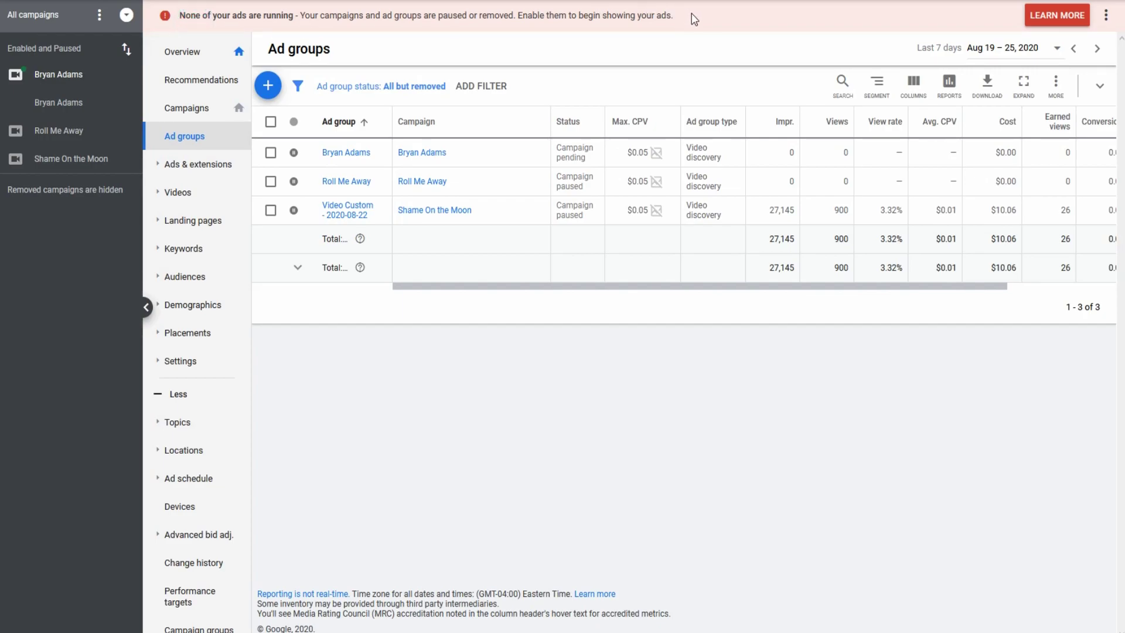
left_click(204, 167)
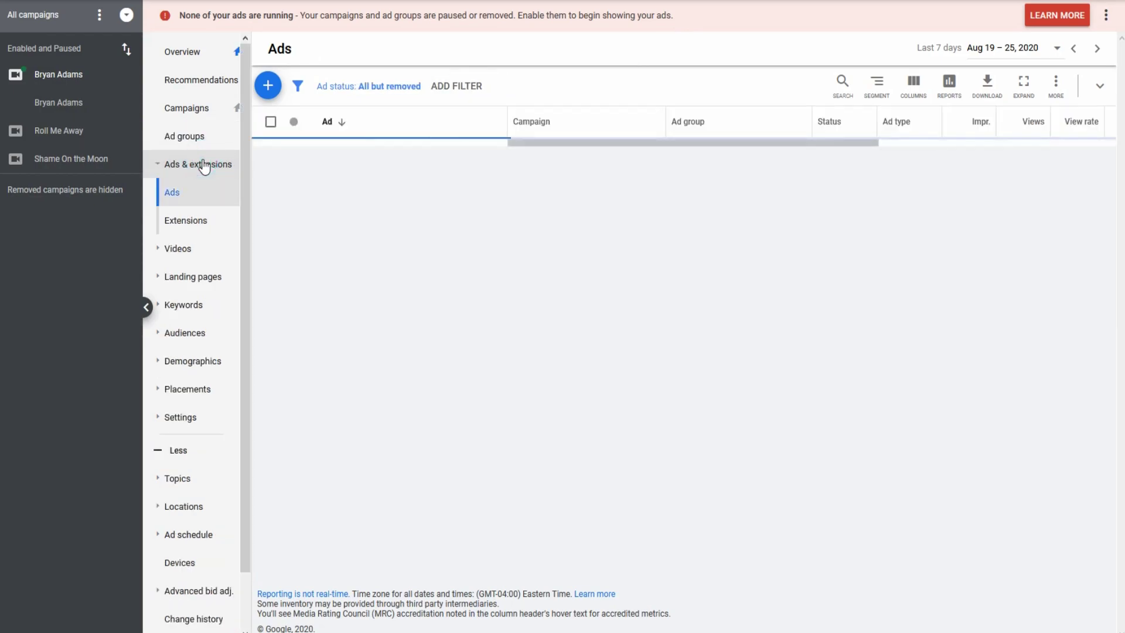